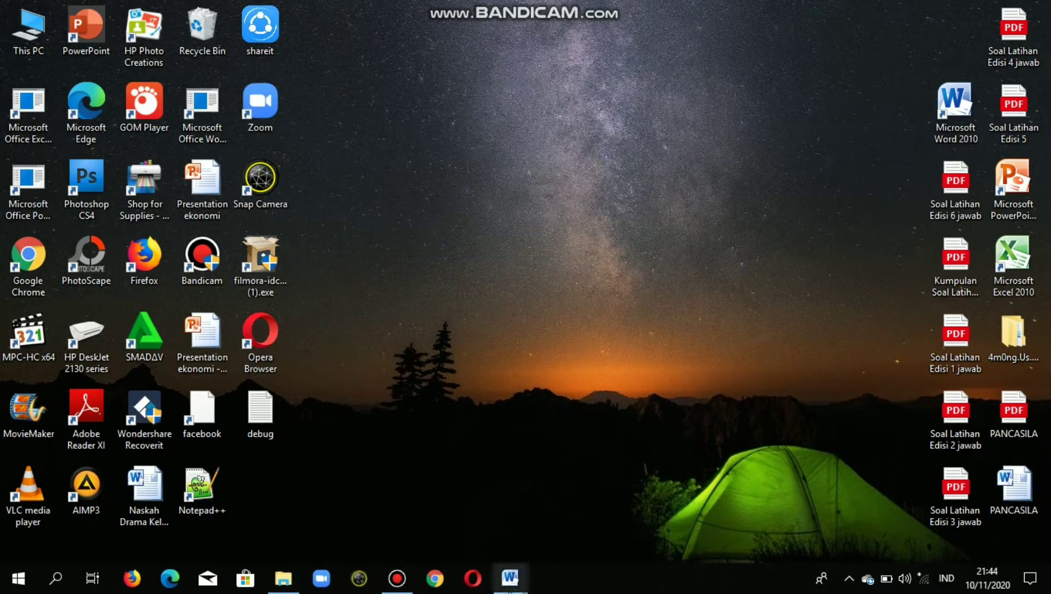
Switch to the open Word document and look through its pages, from the TUGAS questions to the reference list near the end.
{"action": "mouse_move", "coordinate": [508, 588]}
{"action": "left_click", "coordinate": [594, 511]}
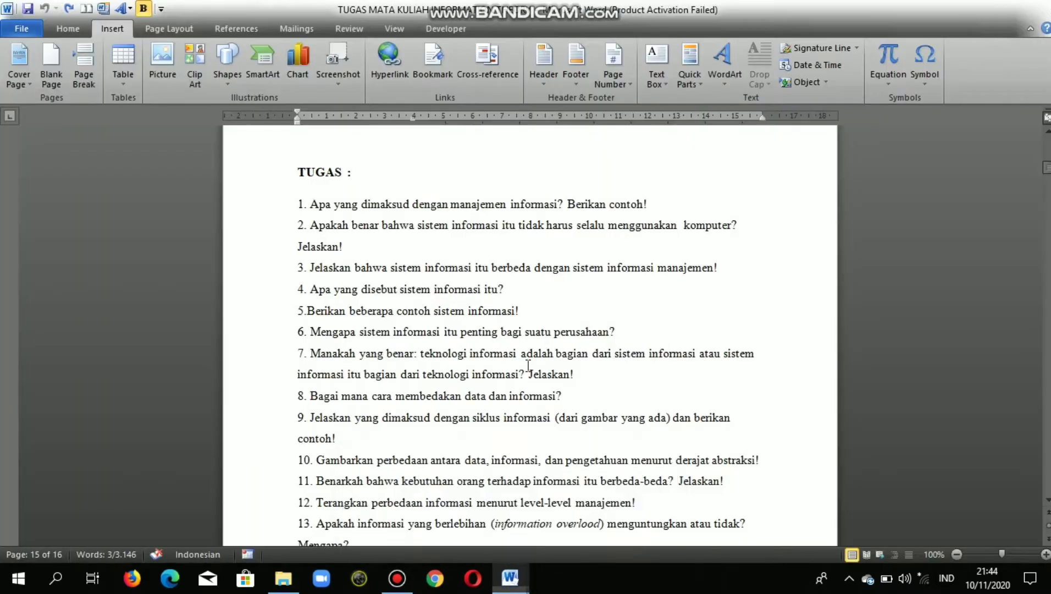
{"action": "scroll", "coordinate": [530, 305], "scroll_direction": "up", "scroll_amount": 3}
{"action": "scroll", "coordinate": [561, 299], "scroll_direction": "up", "scroll_amount": 4}
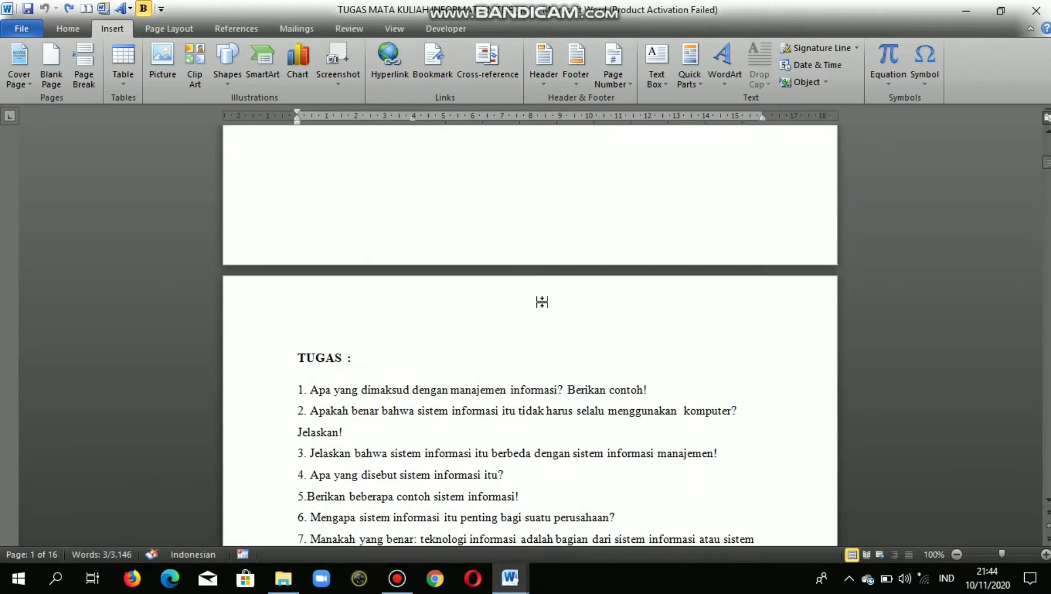
{"action": "scroll", "coordinate": [538, 302], "scroll_direction": "down", "scroll_amount": 4}
{"action": "scroll", "coordinate": [380, 276], "scroll_direction": "down", "scroll_amount": 12}
{"action": "scroll", "coordinate": [380, 276], "scroll_direction": "down", "scroll_amount": 20}
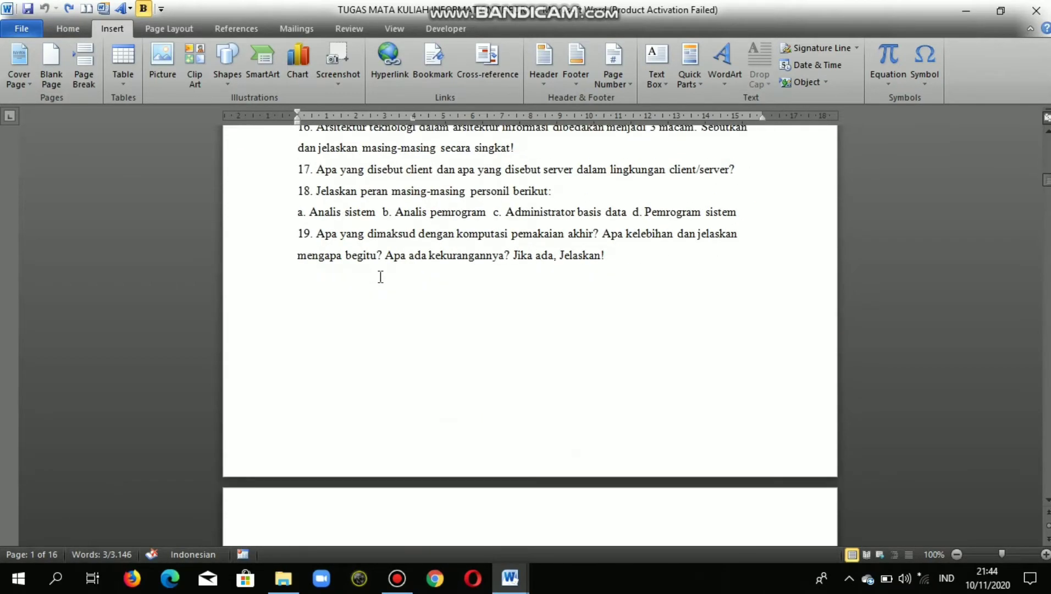
{"action": "scroll", "coordinate": [477, 228], "scroll_direction": "up", "scroll_amount": 12}
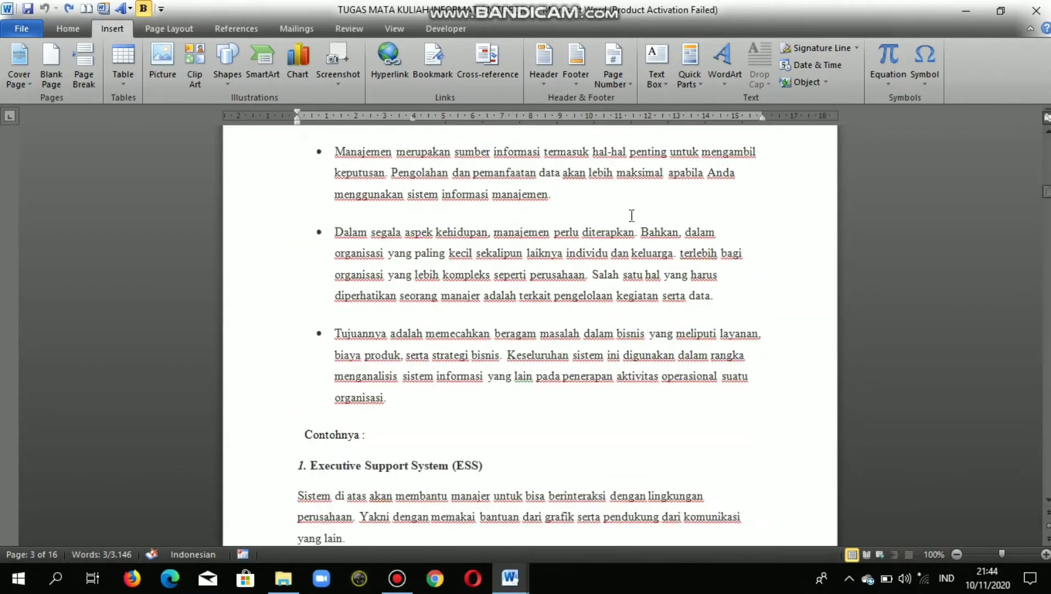
{"action": "left_click_drag", "start_coordinate": [1046, 192], "coordinate": [991, 441]}
{"action": "scroll", "coordinate": [569, 286], "scroll_direction": "up", "scroll_amount": 20}
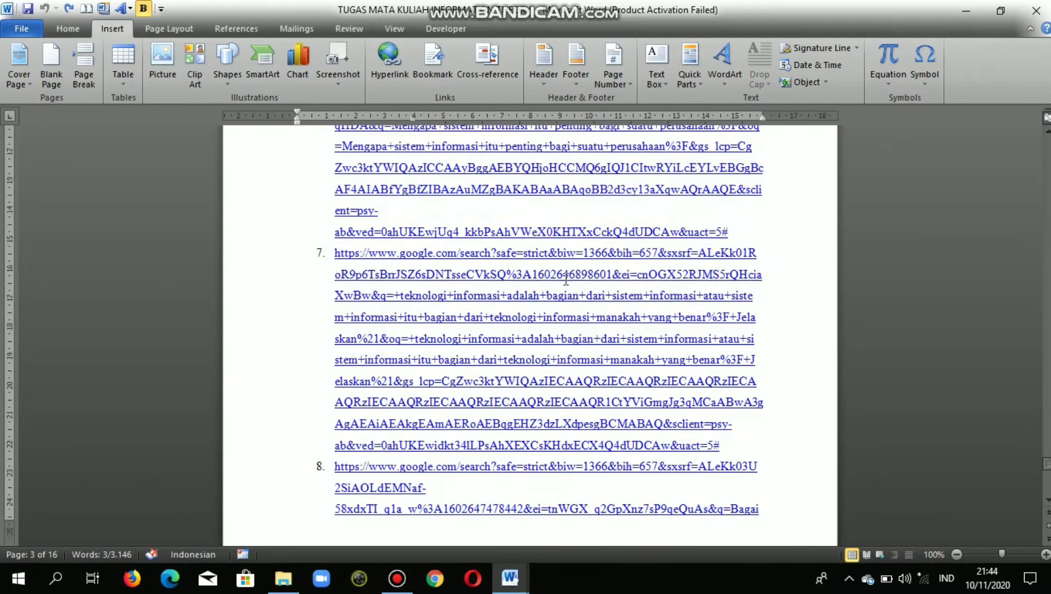
Apply the Heading 2 style to the DAFTAR PUSTAKA : title and color its text black.
{"action": "scroll", "coordinate": [563, 279], "scroll_direction": "up", "scroll_amount": 3}
{"action": "left_click", "coordinate": [478, 332]}
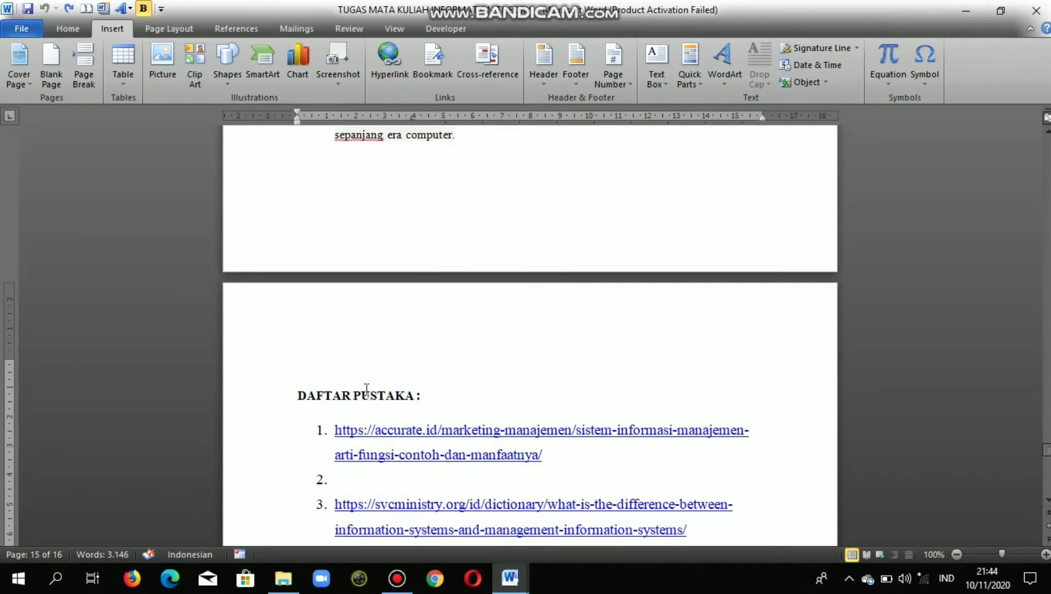
{"action": "left_click", "coordinate": [423, 395]}
{"action": "left_click", "coordinate": [324, 382]}
{"action": "left_click_drag", "start_coordinate": [298, 396], "coordinate": [426, 400]}
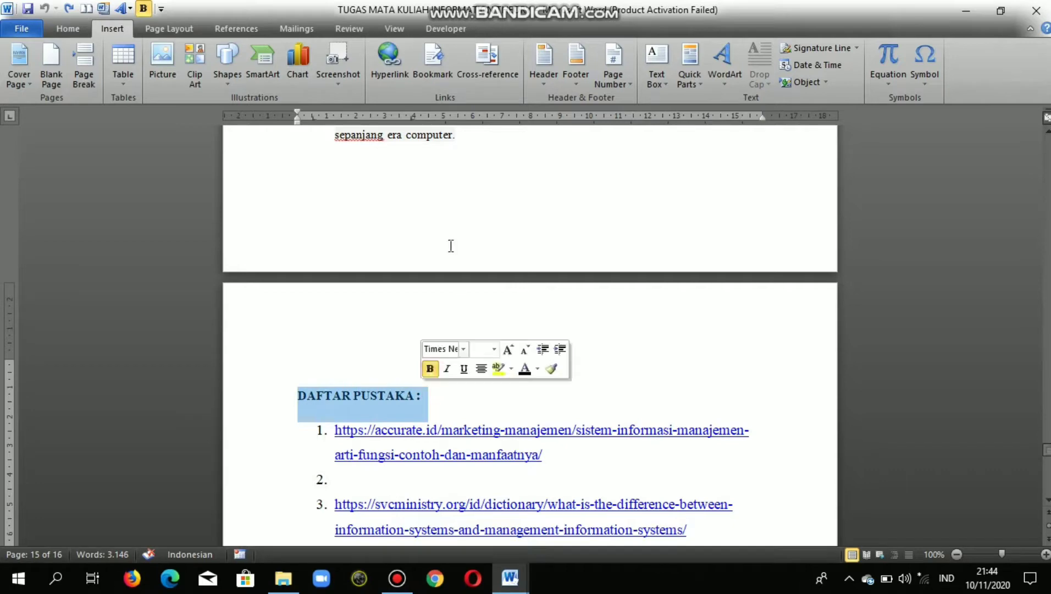
{"action": "left_click", "coordinate": [82, 26]}
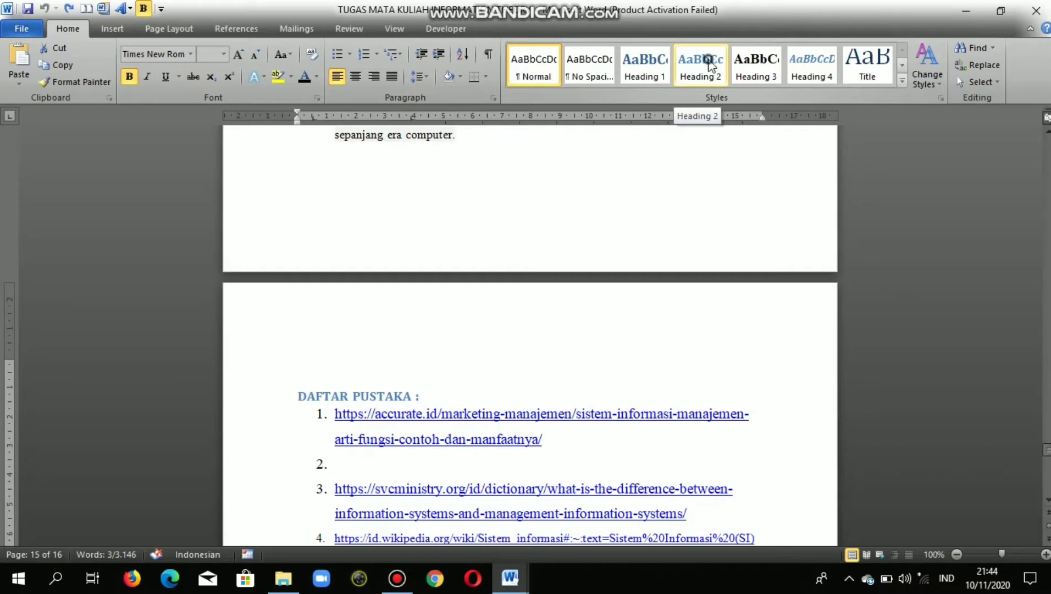
{"action": "left_click", "coordinate": [711, 63]}
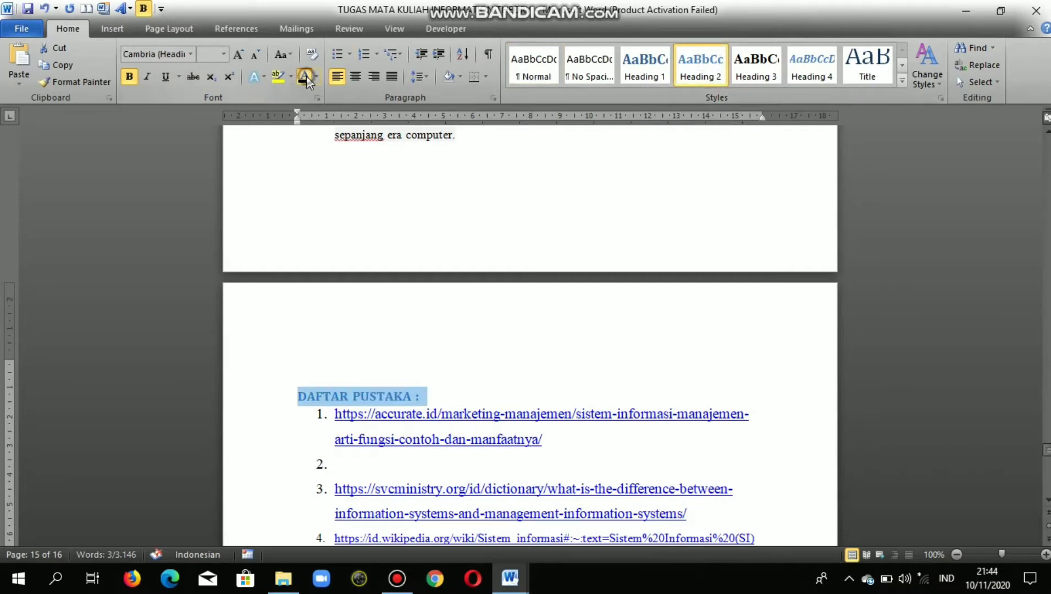
{"action": "key", "text": "ctrl+z"}
{"action": "left_click", "coordinate": [366, 325]}
Hyperlink the TUGAS : title above the question list to the DAFTAR PUSTAKA : heading in this document.
{"action": "scroll", "coordinate": [365, 325], "scroll_direction": "up", "scroll_amount": 10}
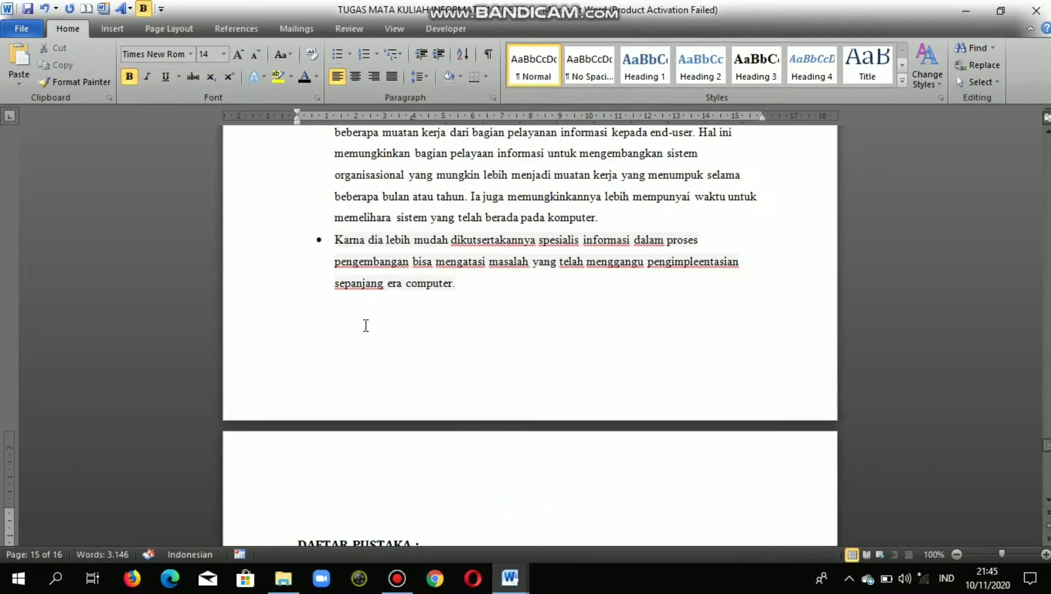
{"action": "scroll", "coordinate": [364, 325], "scroll_direction": "up", "scroll_amount": 12}
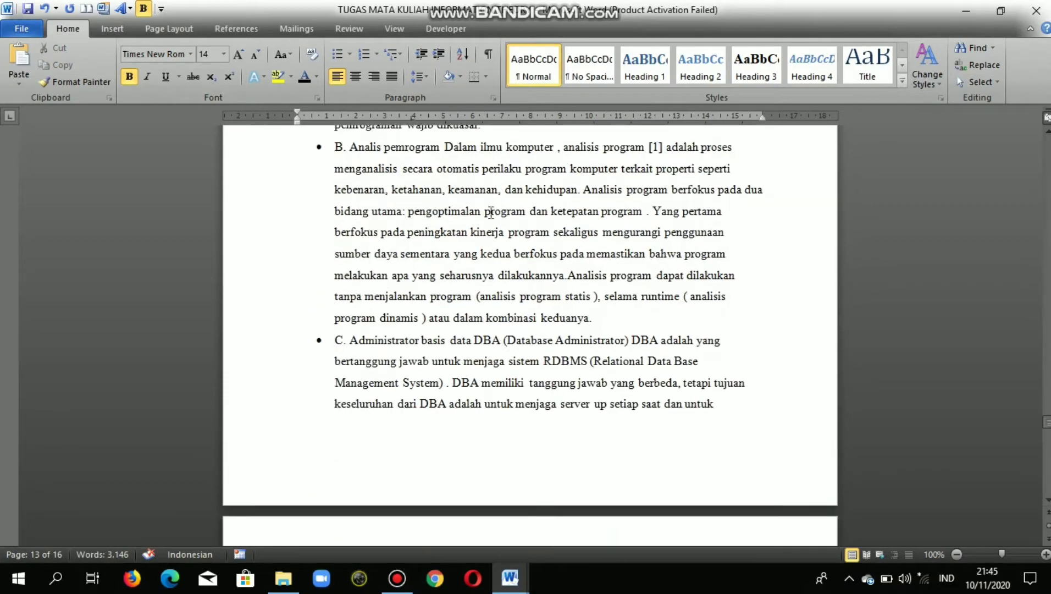
{"action": "scroll", "coordinate": [405, 276], "scroll_direction": "up", "scroll_amount": 3}
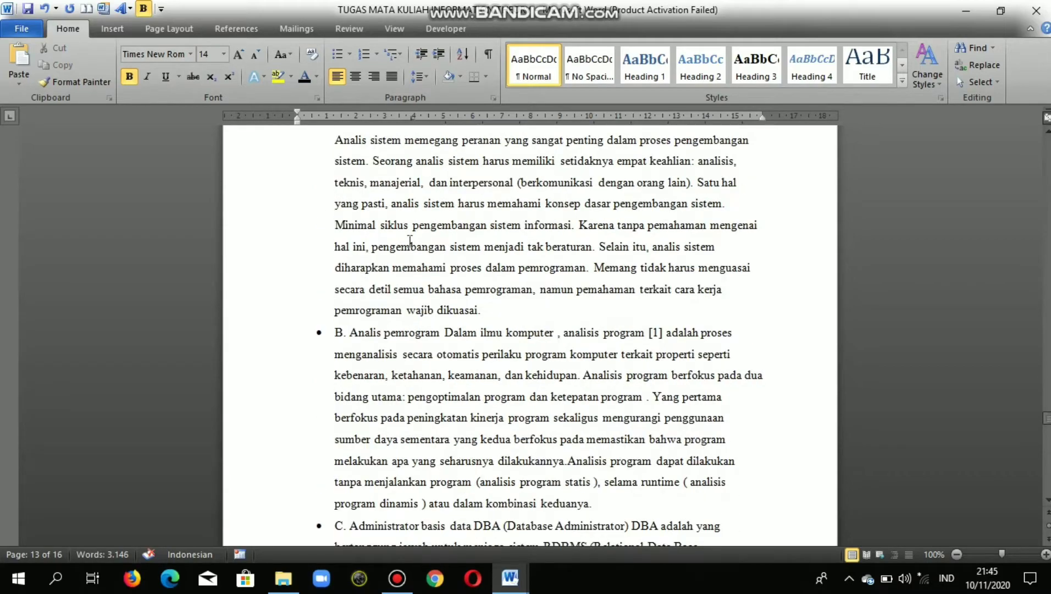
{"action": "scroll", "coordinate": [487, 242], "scroll_direction": "up", "scroll_amount": 10}
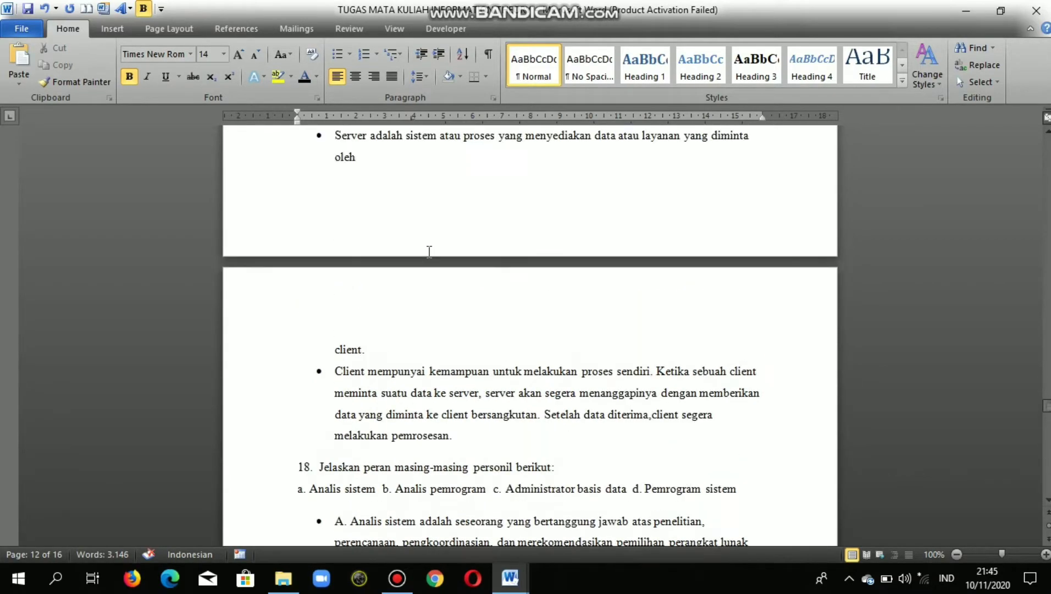
{"action": "scroll", "coordinate": [428, 254], "scroll_direction": "up", "scroll_amount": 15}
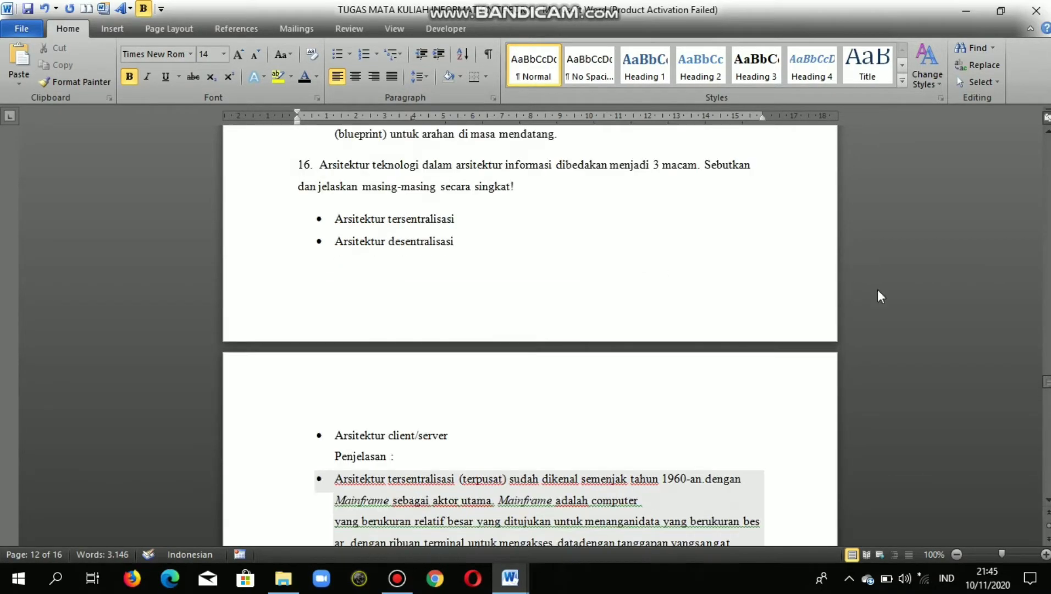
{"action": "left_click_drag", "start_coordinate": [1049, 374], "coordinate": [1048, 142]}
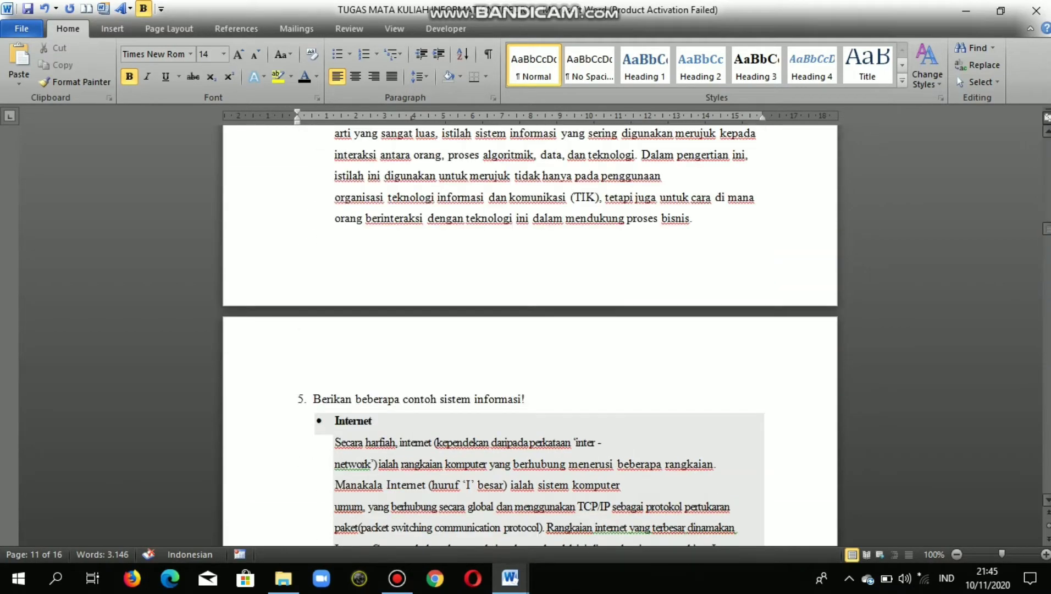
{"action": "left_click_drag", "start_coordinate": [1049, 228], "coordinate": [1049, 165]}
{"action": "scroll", "coordinate": [467, 343], "scroll_direction": "down", "scroll_amount": 1}
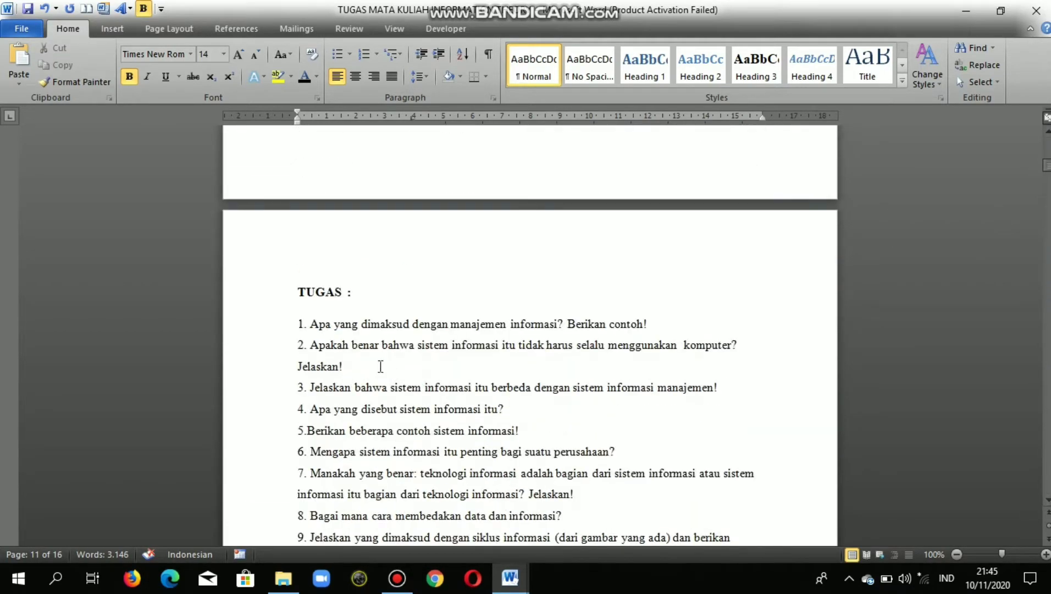
{"action": "left_click_drag", "start_coordinate": [301, 292], "coordinate": [357, 288]}
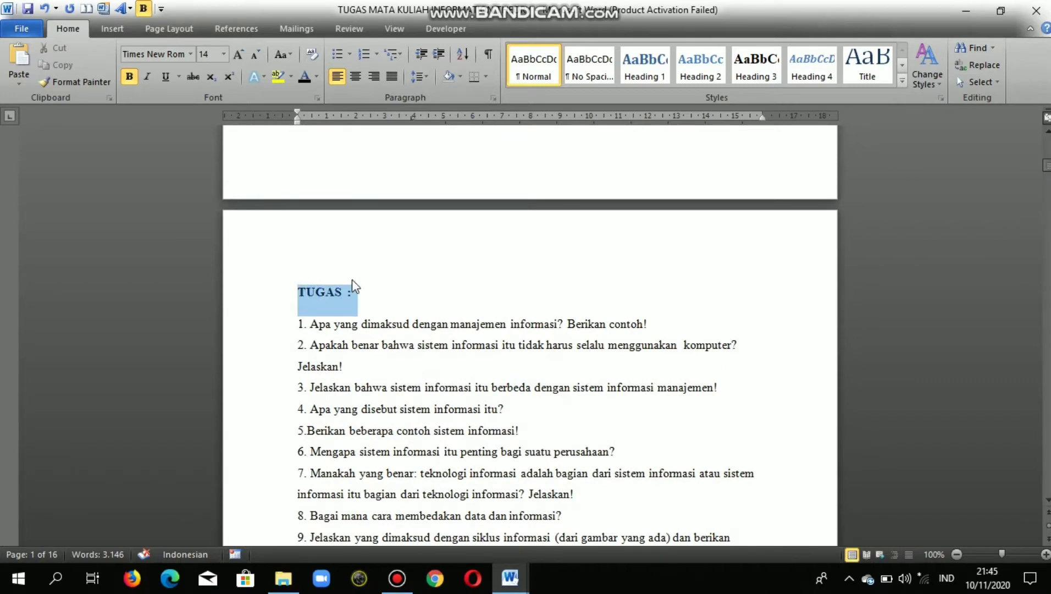
{"action": "left_click", "coordinate": [107, 29]}
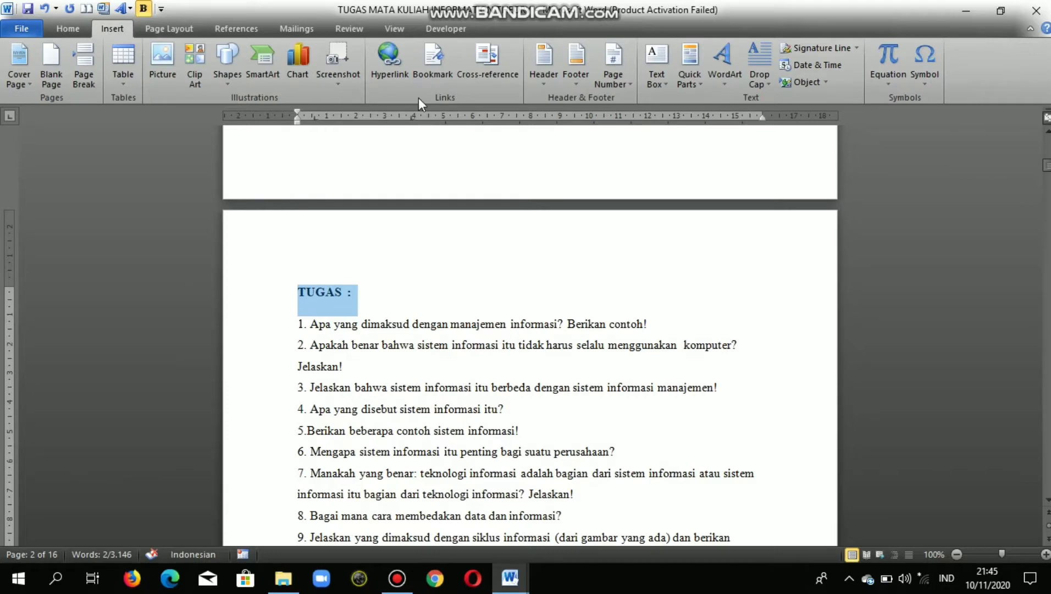
{"action": "left_click", "coordinate": [403, 82]}
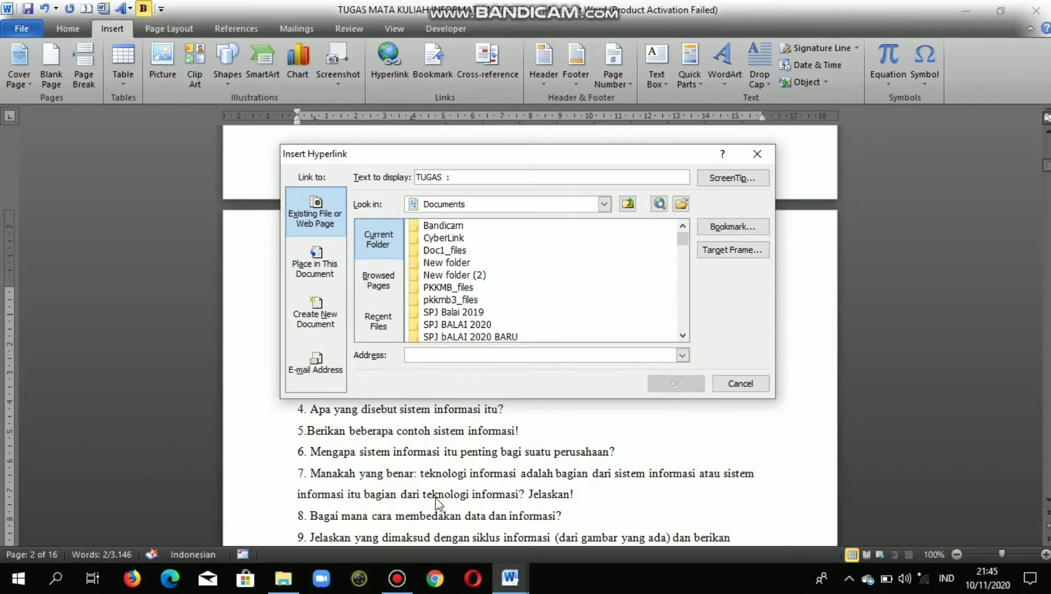
{"action": "left_click", "coordinate": [316, 269]}
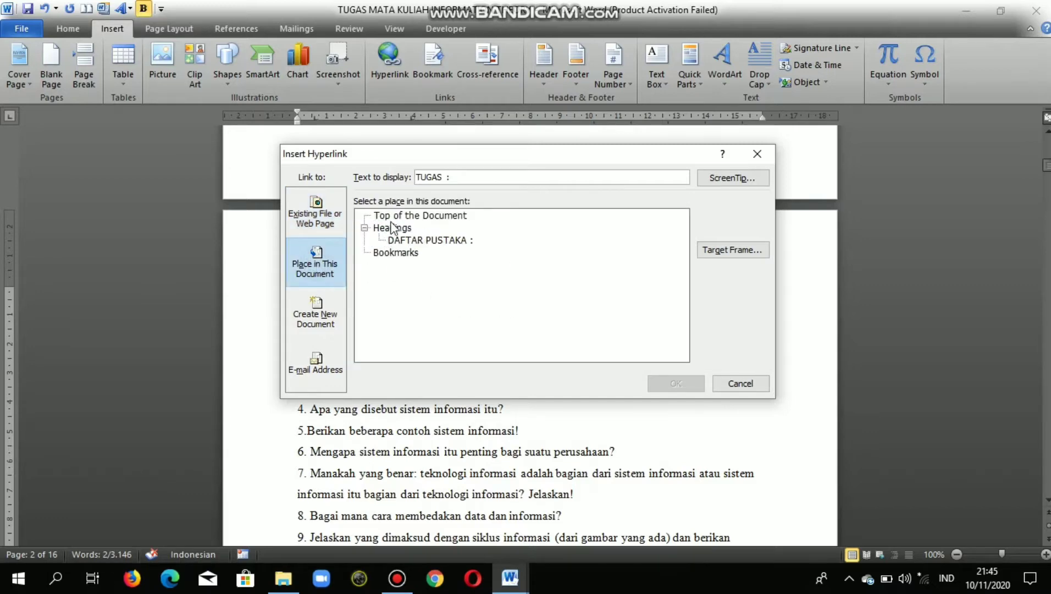
{"action": "left_click", "coordinate": [454, 245]}
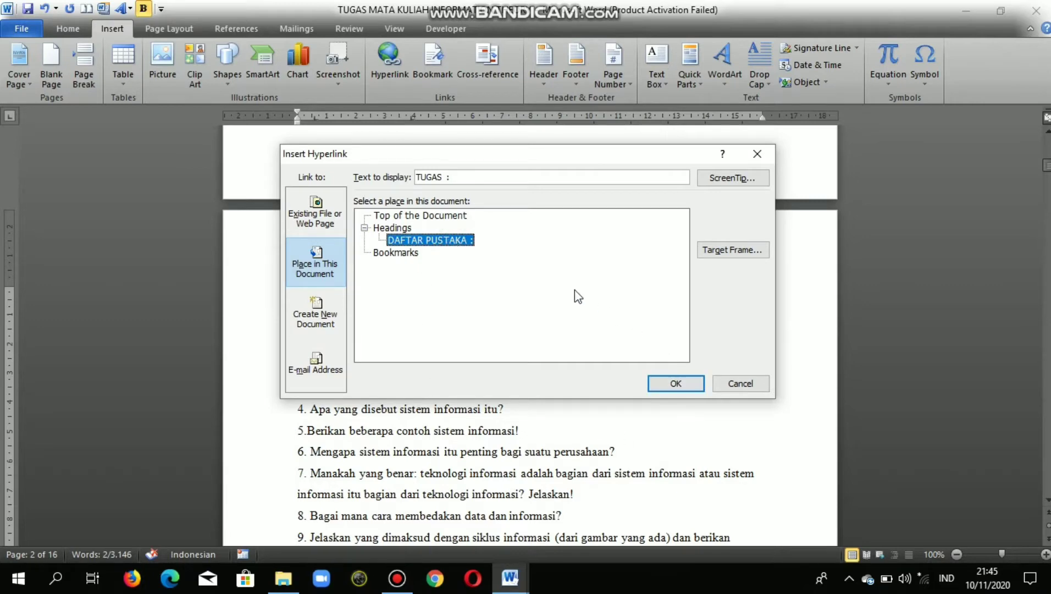
{"action": "left_click", "coordinate": [667, 388]}
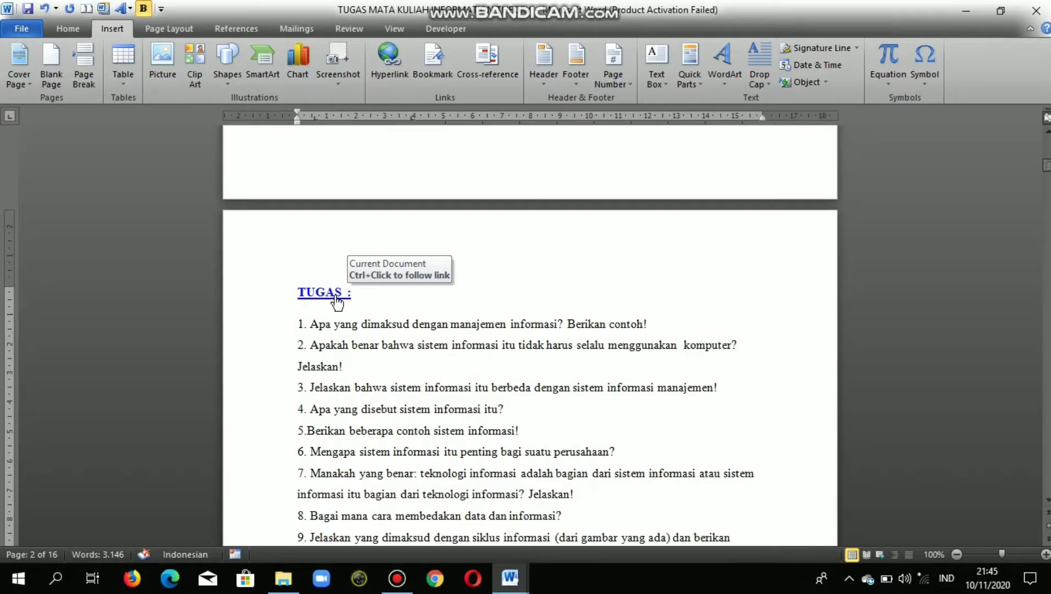
Follow the TUGAS : link to check its target, and return to the TUGAS : title.
{"action": "left_click", "coordinate": [337, 297], "text": "ctrl"}
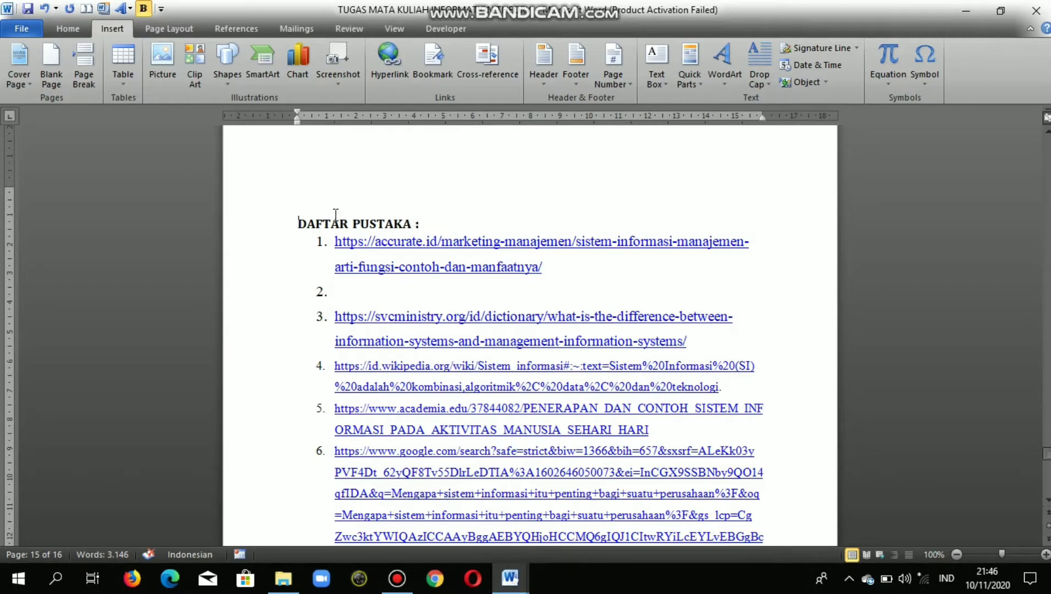
{"action": "scroll", "coordinate": [462, 165], "scroll_direction": "up", "scroll_amount": 3}
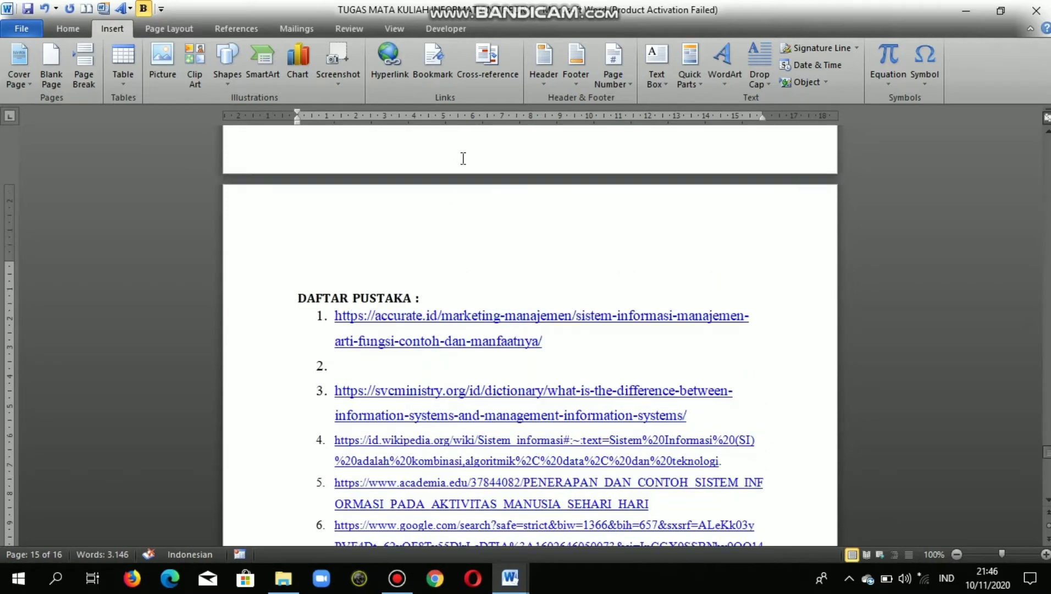
{"action": "scroll", "coordinate": [462, 168], "scroll_direction": "up", "scroll_amount": 20}
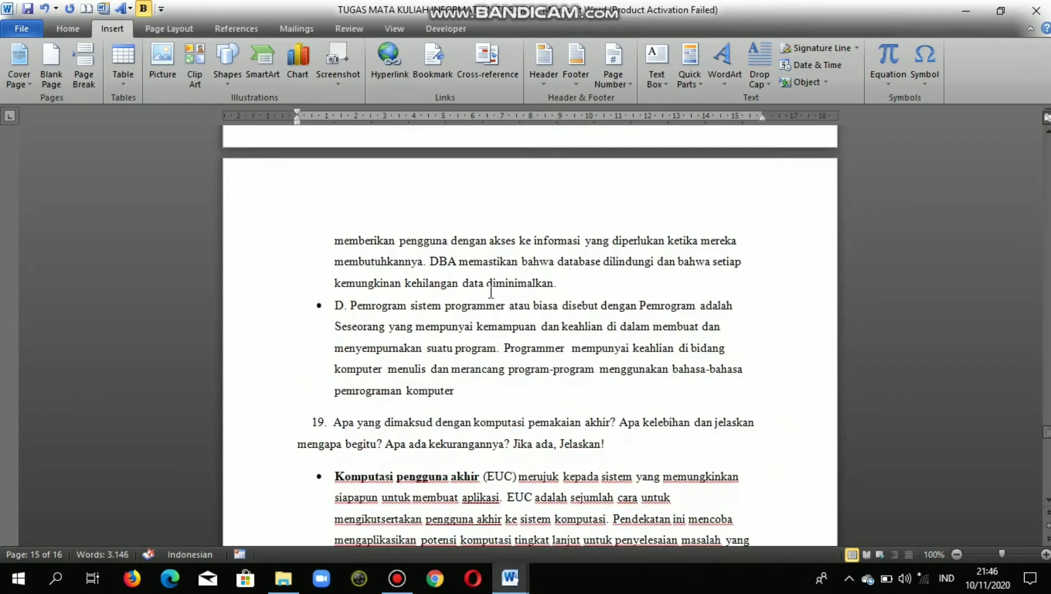
{"action": "left_click_drag", "start_coordinate": [1047, 427], "coordinate": [1047, 149]}
{"action": "scroll", "coordinate": [505, 395], "scroll_direction": "down", "scroll_amount": 8}
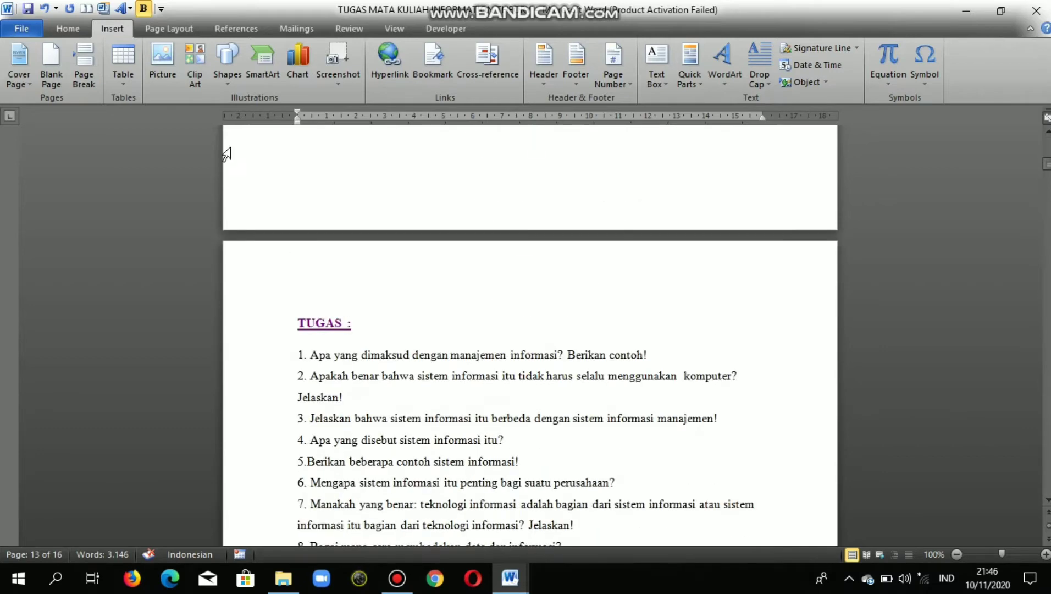
Start a hyperlink on the JAWABAN : title that links to an existing file or web page.
{"action": "scroll", "coordinate": [427, 393], "scroll_direction": "down", "scroll_amount": 10}
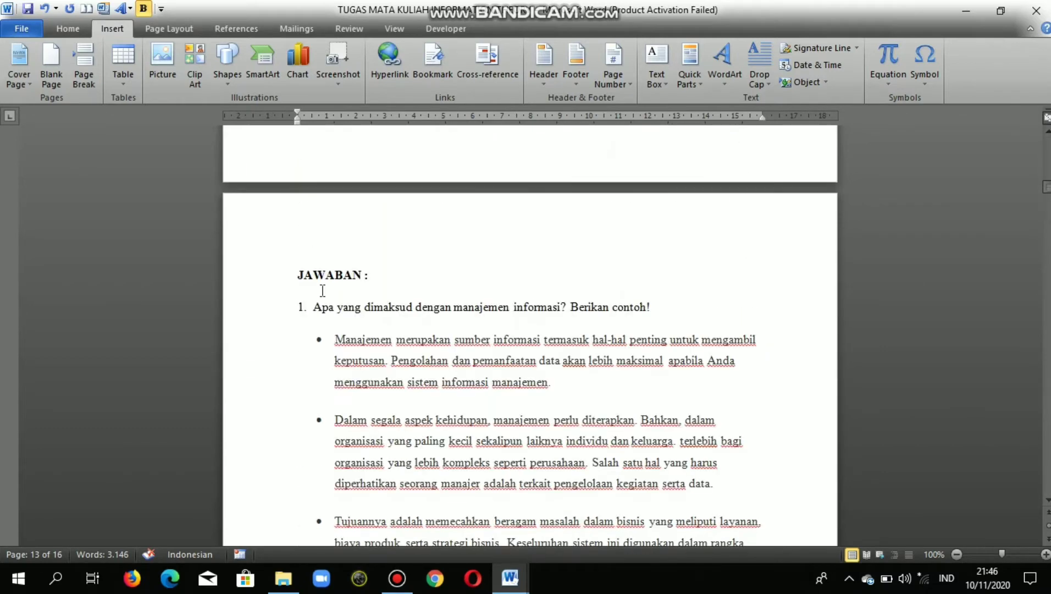
{"action": "left_click_drag", "start_coordinate": [300, 266], "coordinate": [388, 274]}
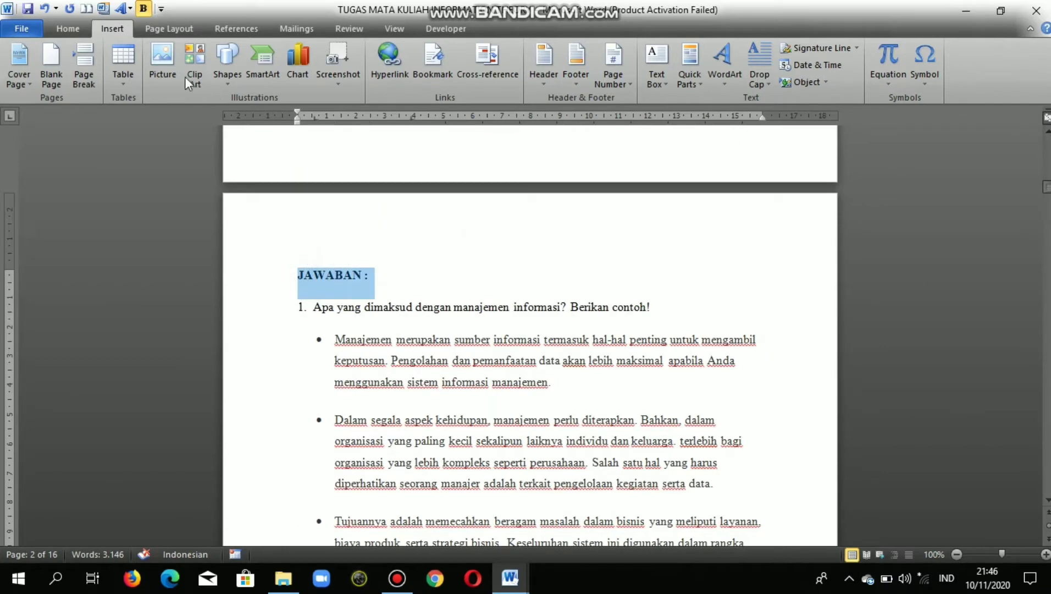
{"action": "left_click", "coordinate": [384, 77]}
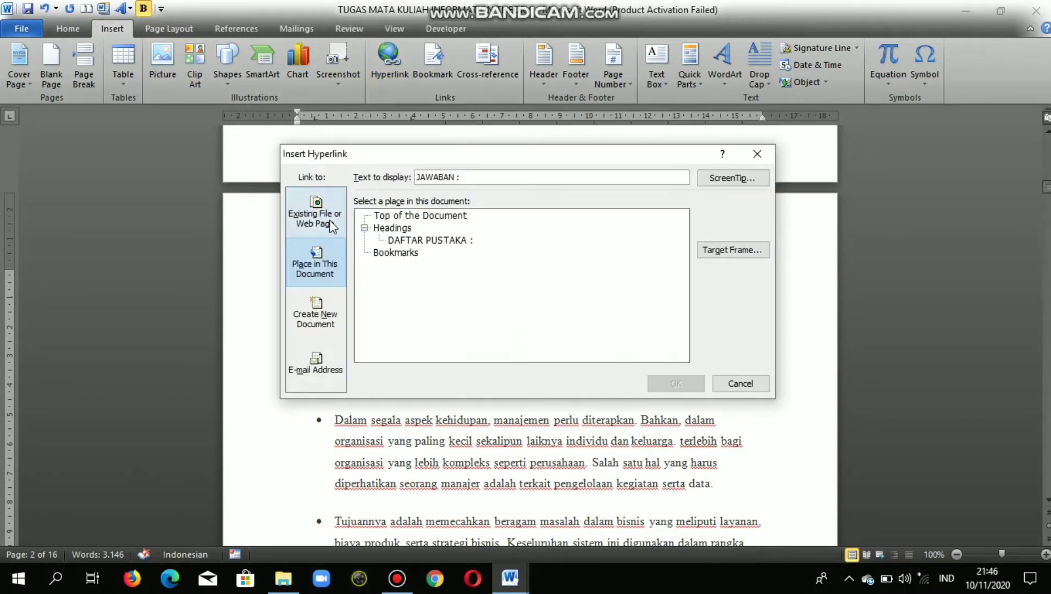
{"action": "left_click", "coordinate": [331, 226]}
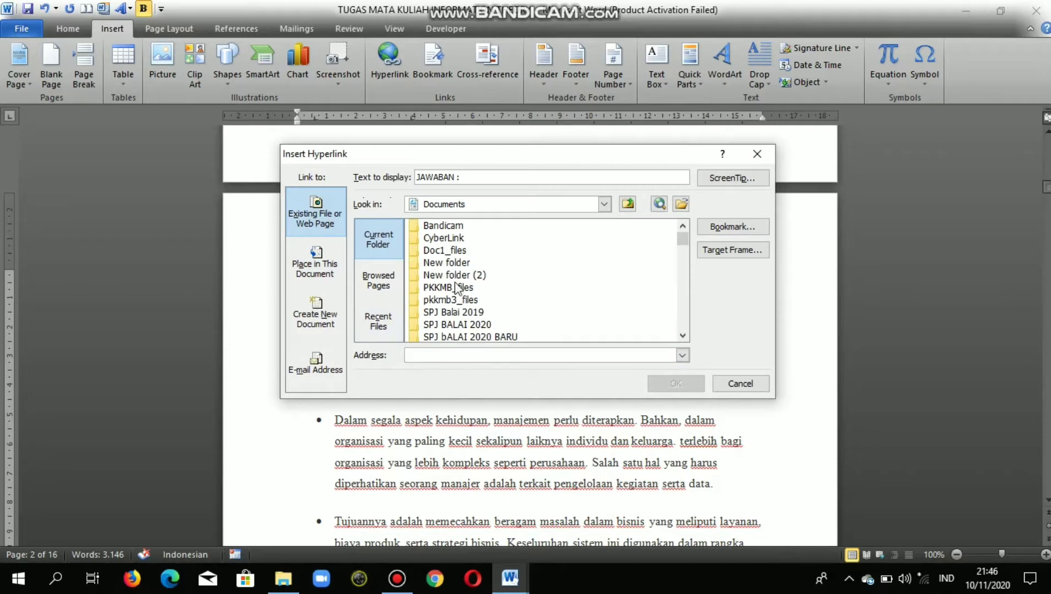
Look through the Documents folder and the previously used addresses for a possible link target.
{"action": "scroll", "coordinate": [485, 291], "scroll_direction": "down", "scroll_amount": 8}
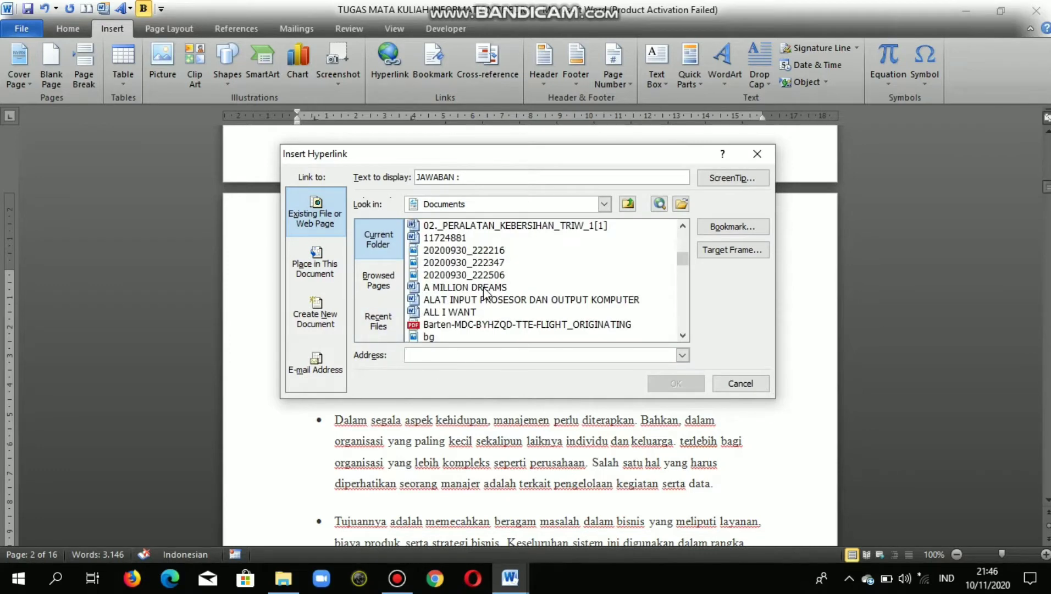
{"action": "scroll", "coordinate": [577, 314], "scroll_direction": "down", "scroll_amount": 3}
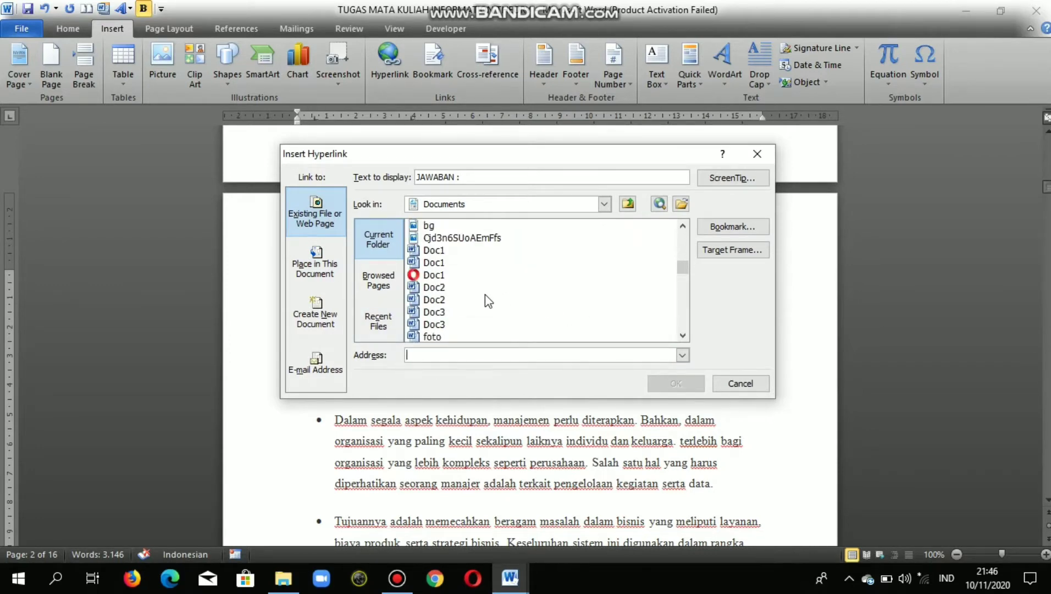
{"action": "scroll", "coordinate": [485, 295], "scroll_direction": "down", "scroll_amount": 4}
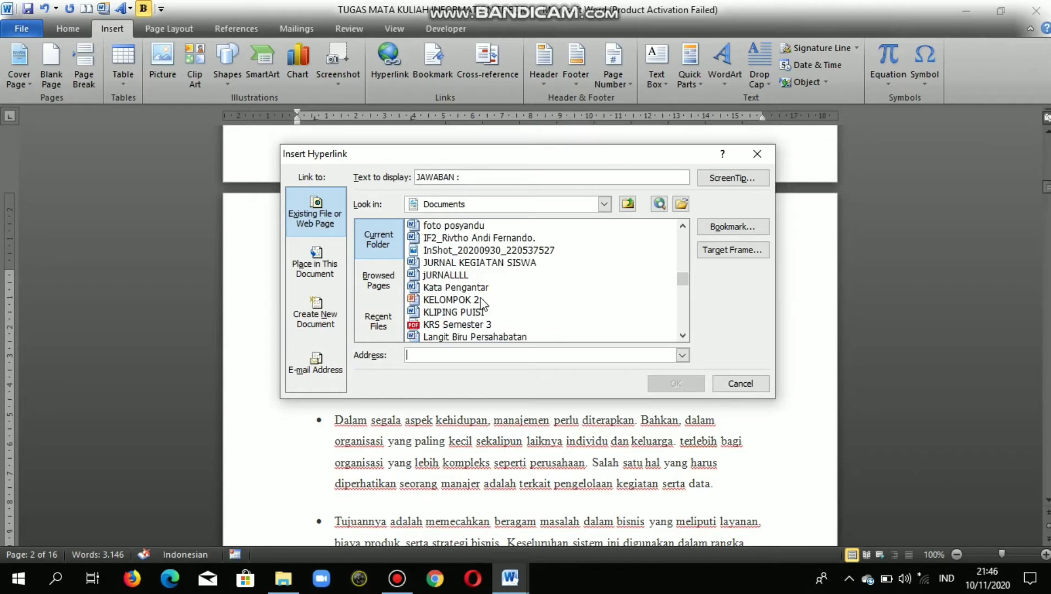
{"action": "scroll", "coordinate": [481, 302], "scroll_direction": "down", "scroll_amount": 2}
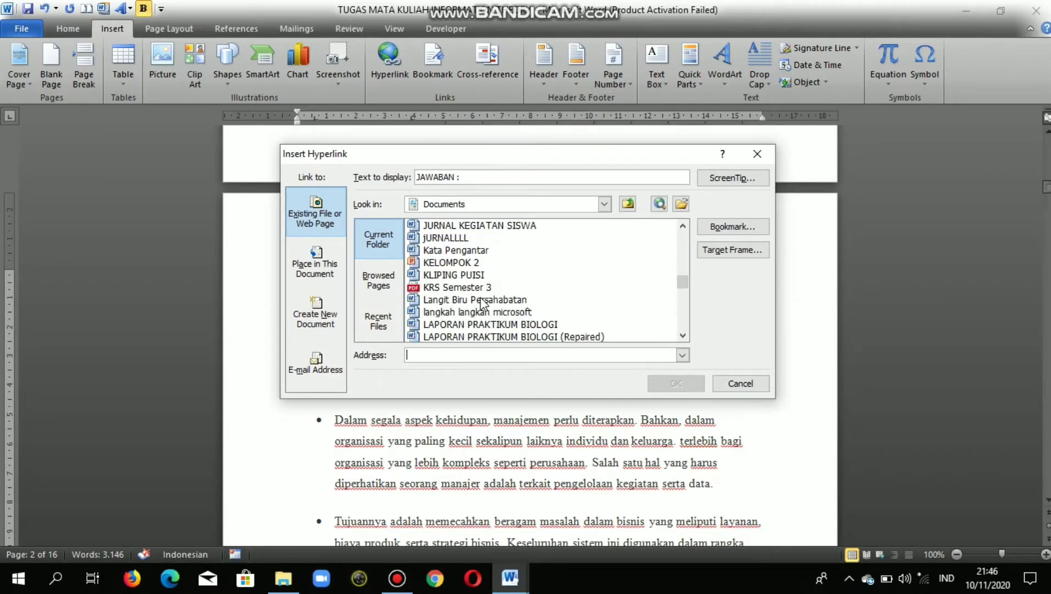
{"action": "left_click", "coordinate": [682, 356]}
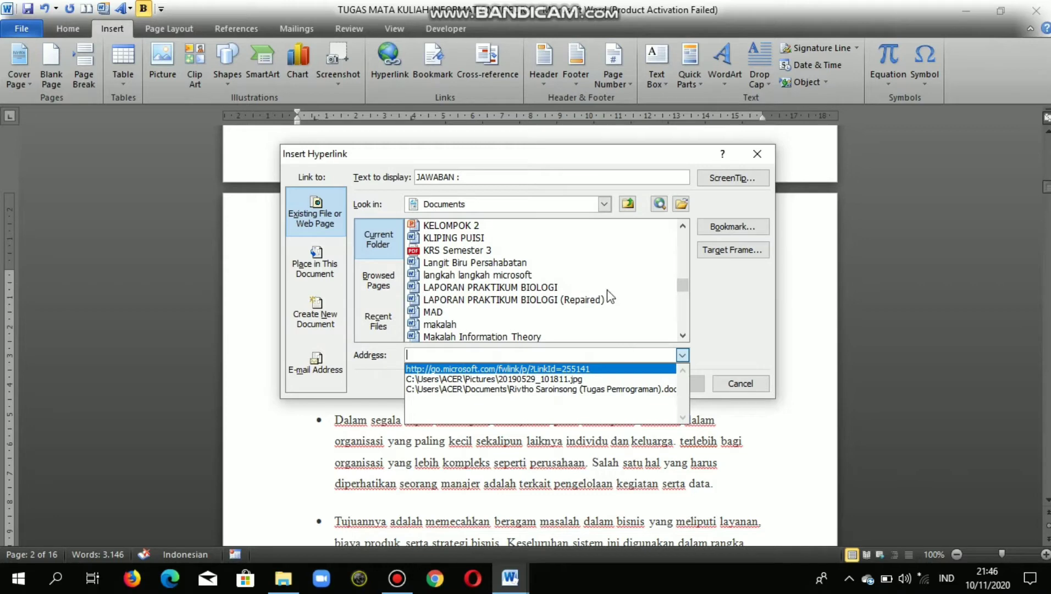
{"action": "scroll", "coordinate": [613, 297], "scroll_direction": "up", "scroll_amount": 5}
{"action": "left_click", "coordinate": [683, 354]}
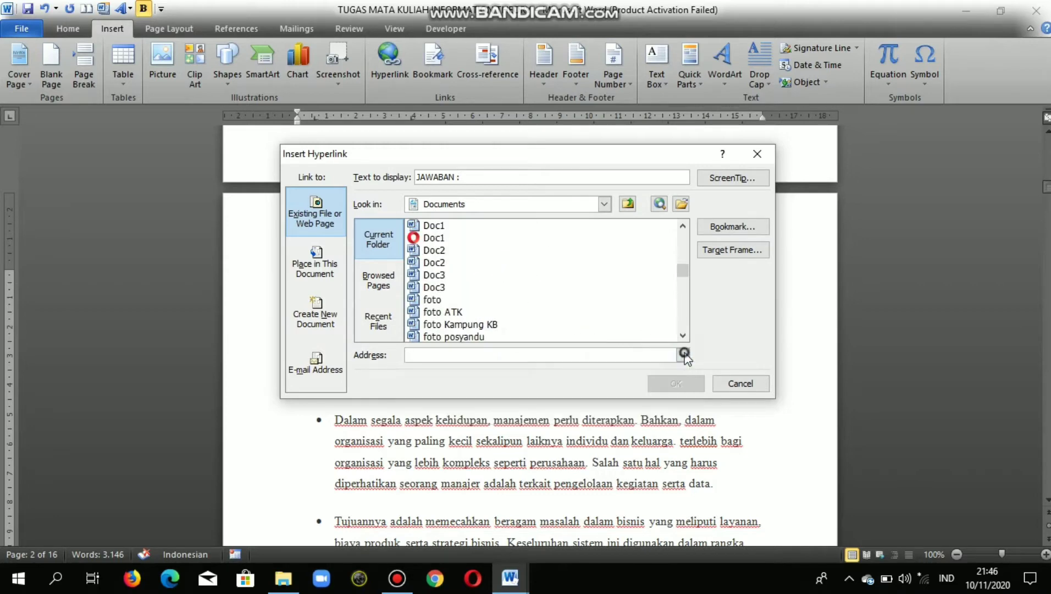
{"action": "scroll", "coordinate": [520, 280], "scroll_direction": "up", "scroll_amount": 10}
{"action": "scroll", "coordinate": [519, 281], "scroll_direction": "up", "scroll_amount": 3}
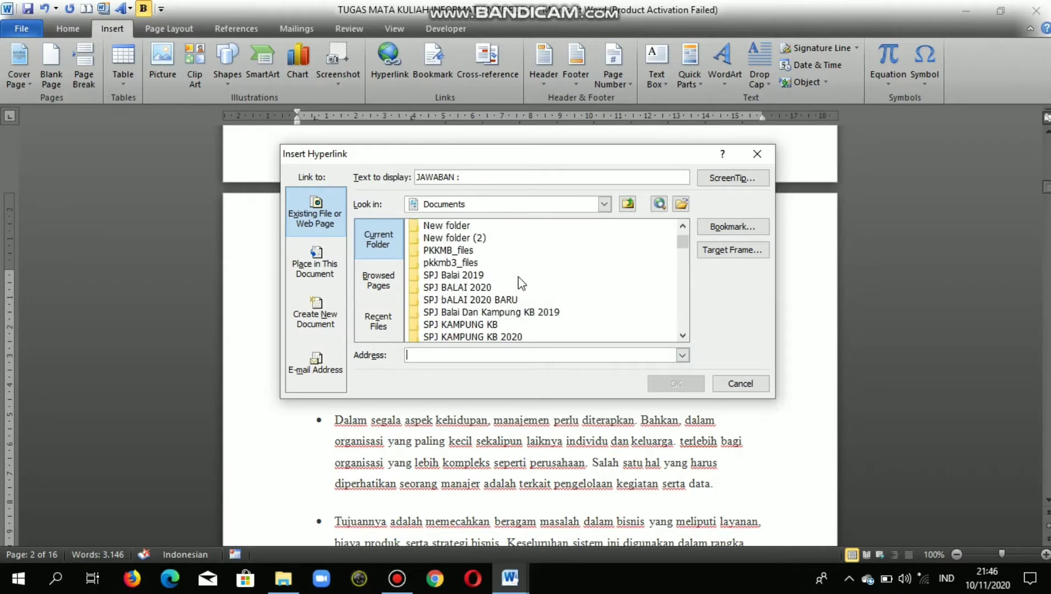
Link the JAWABAN : title to the TUGAS PENDIDIKAN PANCASILA document in the Documents folder.
{"action": "scroll", "coordinate": [514, 275], "scroll_direction": "down", "scroll_amount": 3}
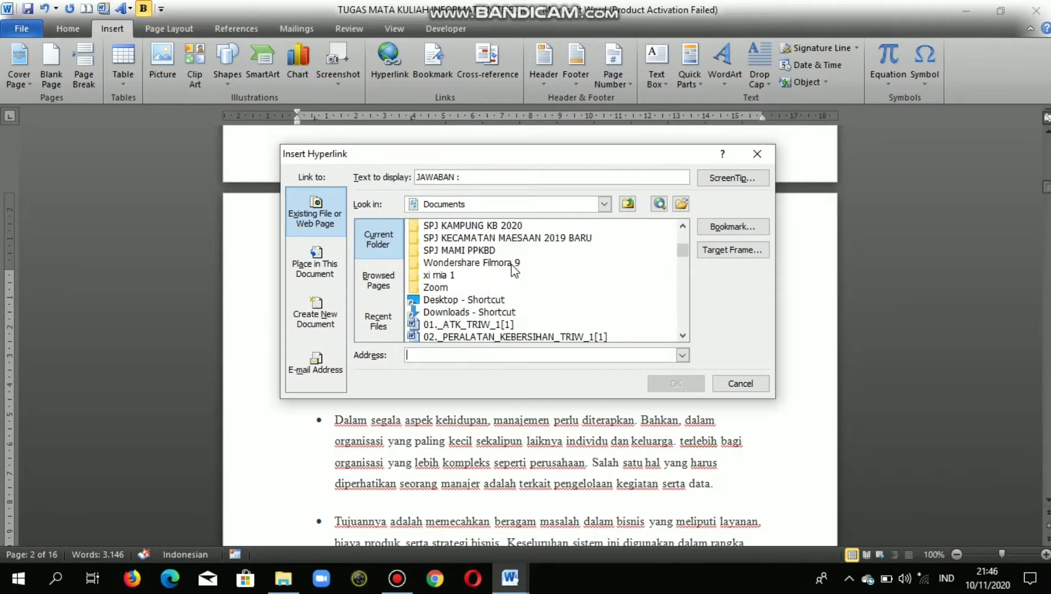
{"action": "scroll", "coordinate": [506, 282], "scroll_direction": "down", "scroll_amount": 1}
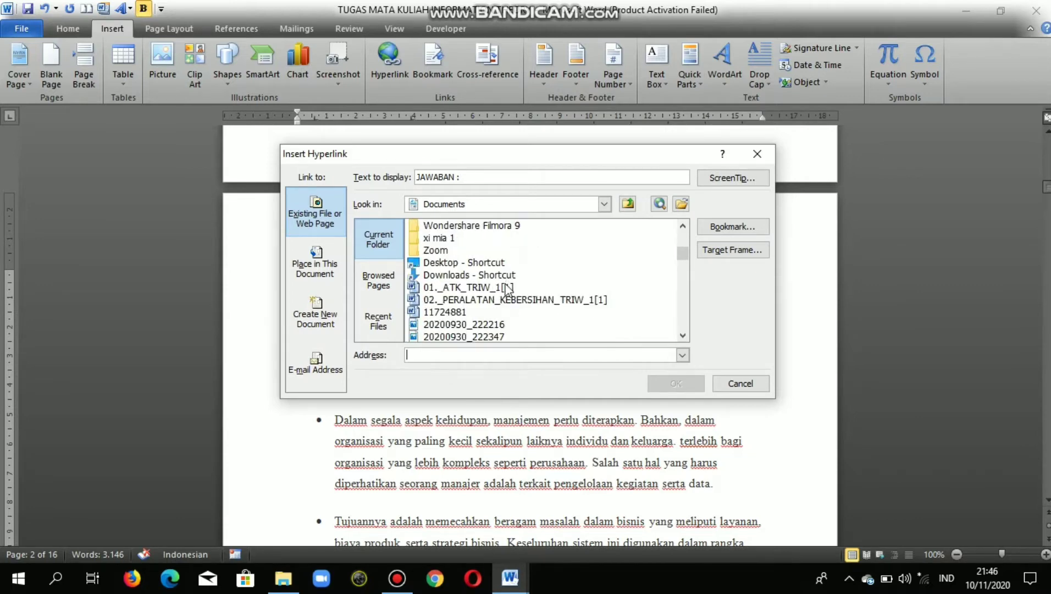
{"action": "scroll", "coordinate": [506, 288], "scroll_direction": "down", "scroll_amount": 3}
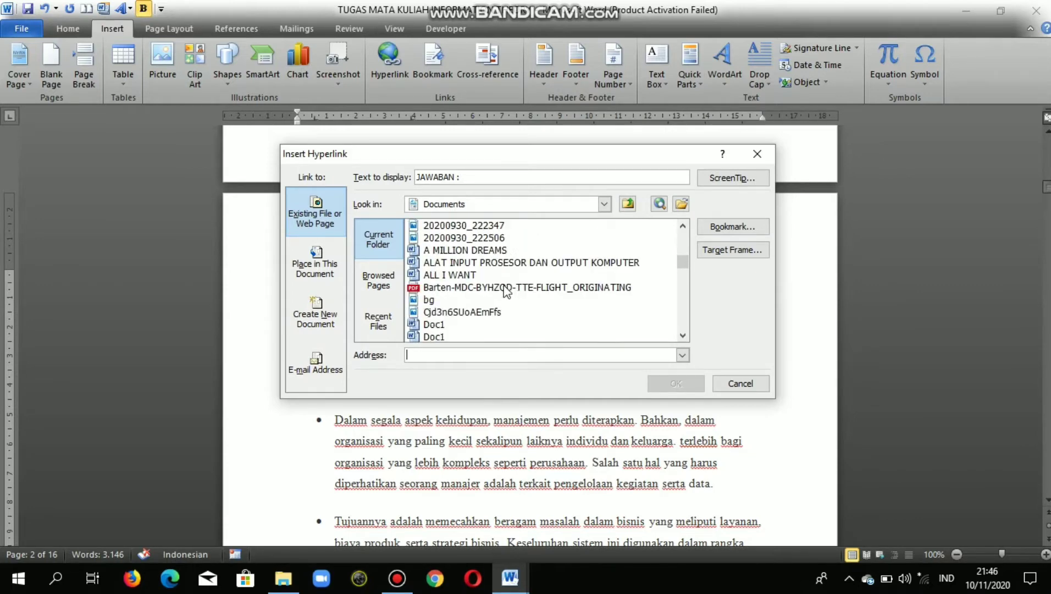
{"action": "scroll", "coordinate": [507, 292], "scroll_direction": "down", "scroll_amount": 5}
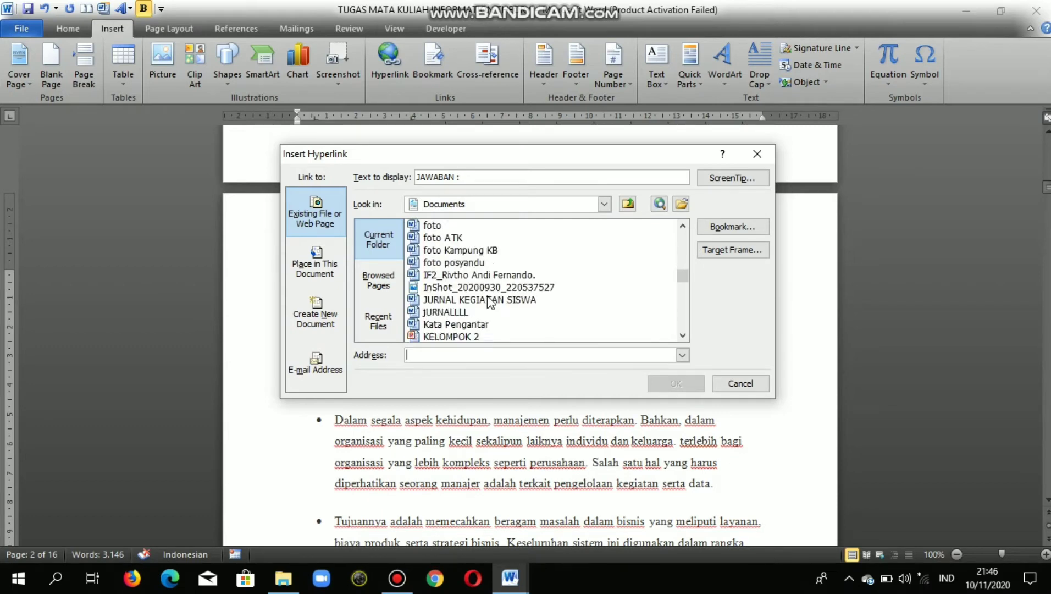
{"action": "scroll", "coordinate": [491, 305], "scroll_direction": "down", "scroll_amount": 7}
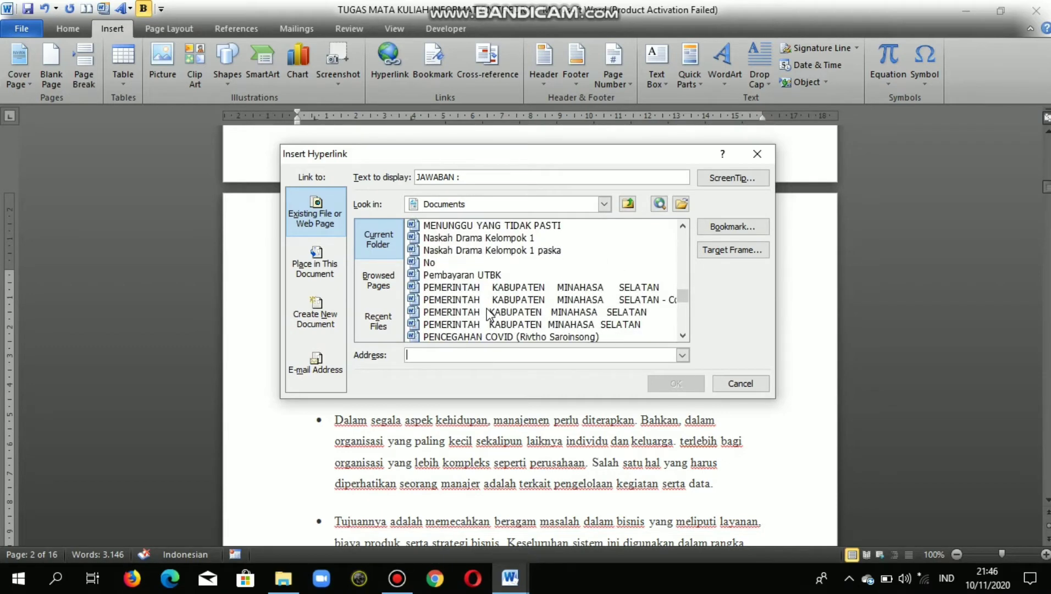
{"action": "scroll", "coordinate": [486, 314], "scroll_direction": "down", "scroll_amount": 7}
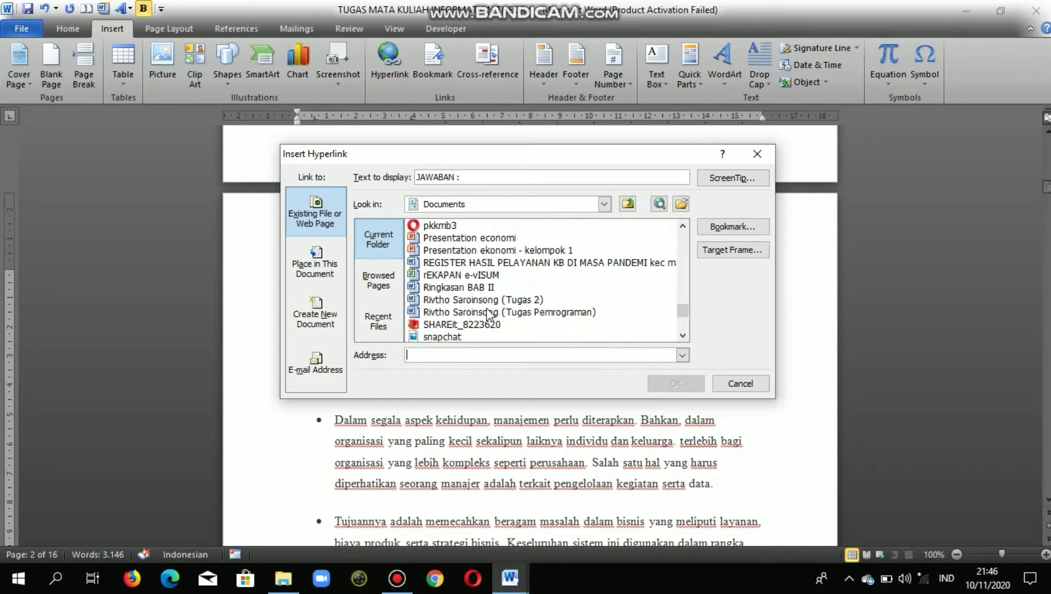
{"action": "scroll", "coordinate": [487, 313], "scroll_direction": "up", "scroll_amount": 2}
{"action": "scroll", "coordinate": [486, 312], "scroll_direction": "down", "scroll_amount": 4}
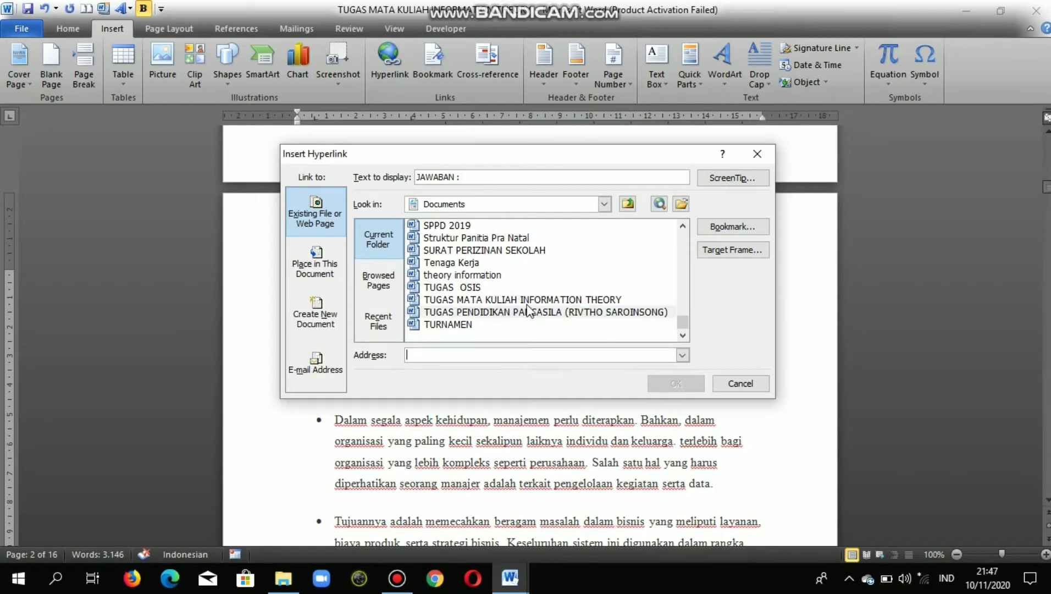
{"action": "left_click", "coordinate": [535, 314]}
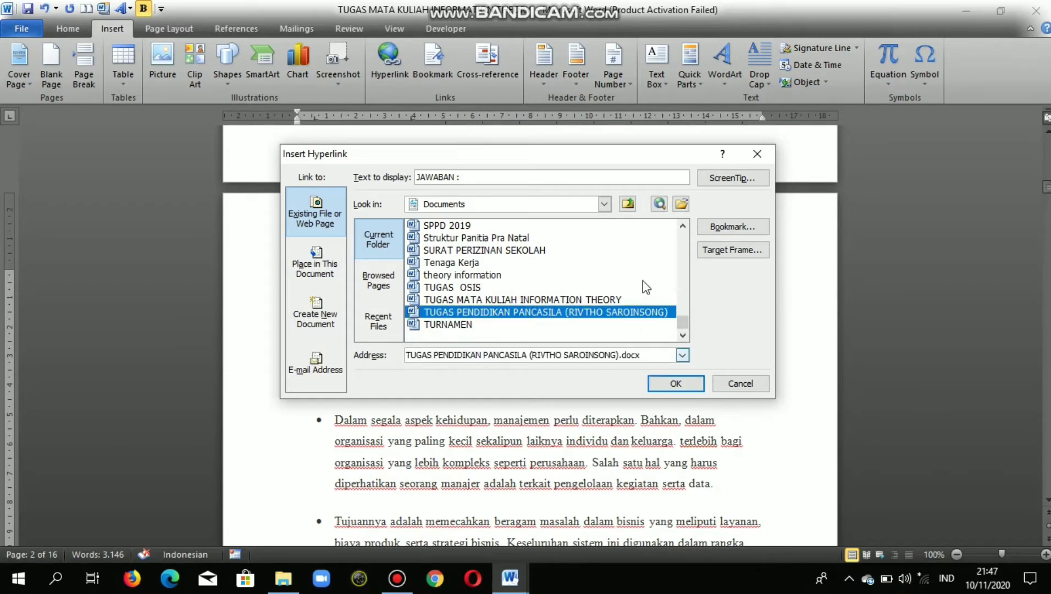
{"action": "left_click", "coordinate": [685, 385]}
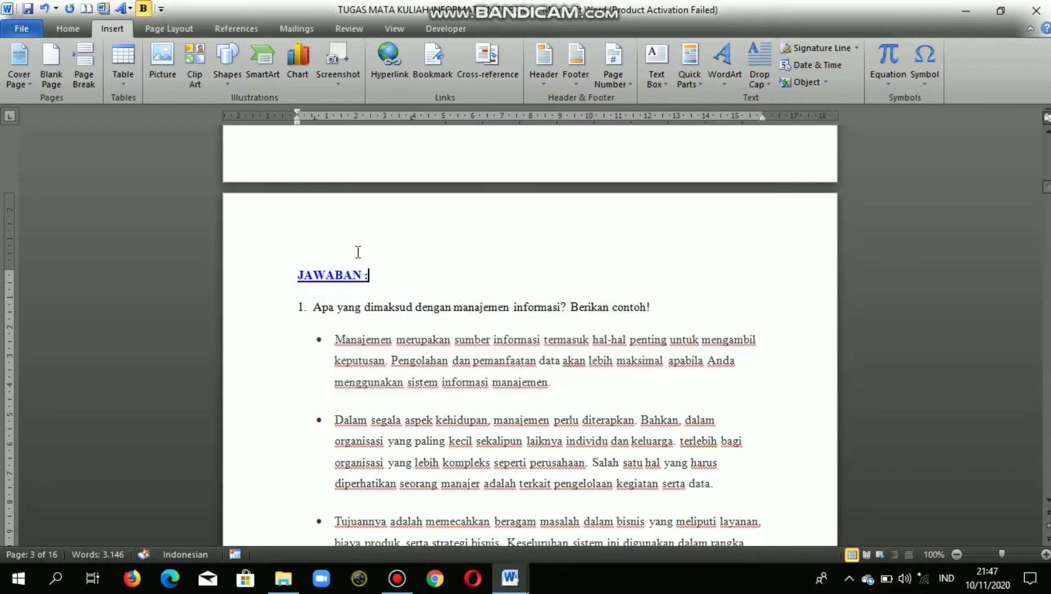
Follow the JAWABAN : link, look through the linked document, and return to the JAWABAN : title.
{"action": "mouse_move", "coordinate": [345, 275]}
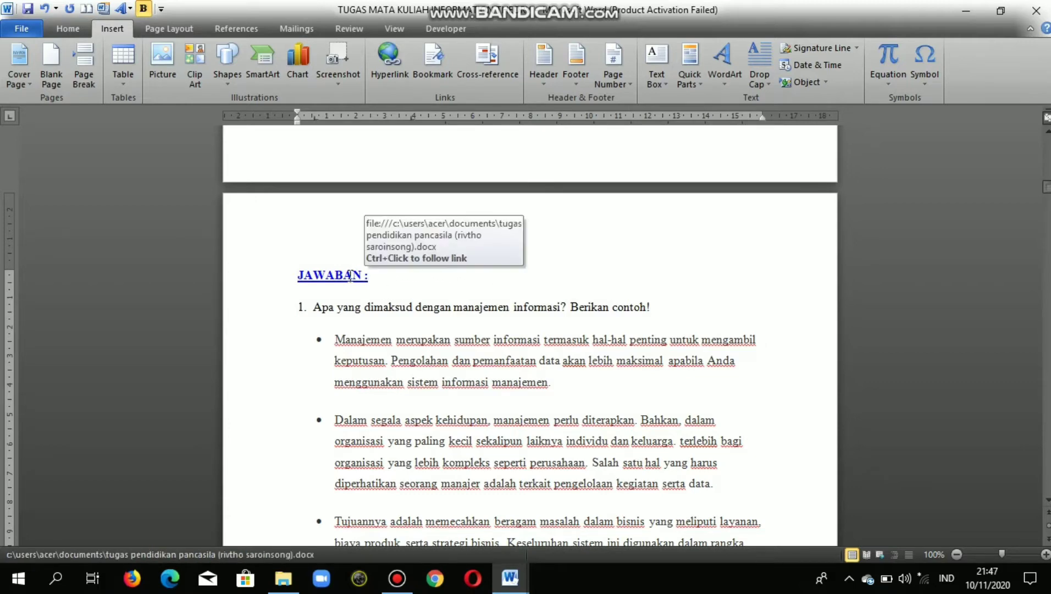
{"action": "left_click", "coordinate": [348, 281], "text": "ctrl"}
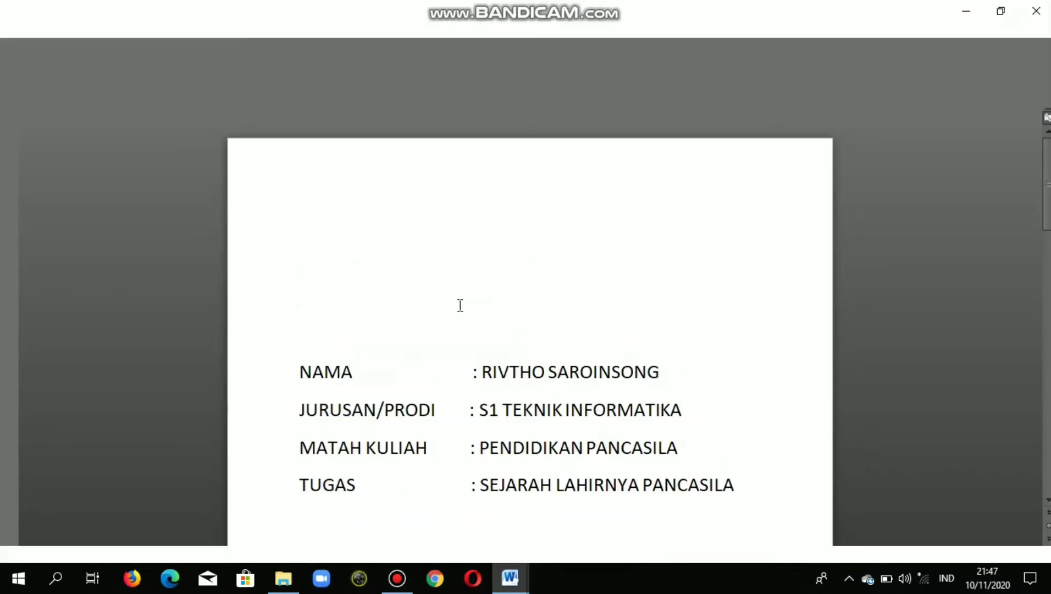
{"action": "scroll", "coordinate": [426, 302], "scroll_direction": "down", "scroll_amount": 10}
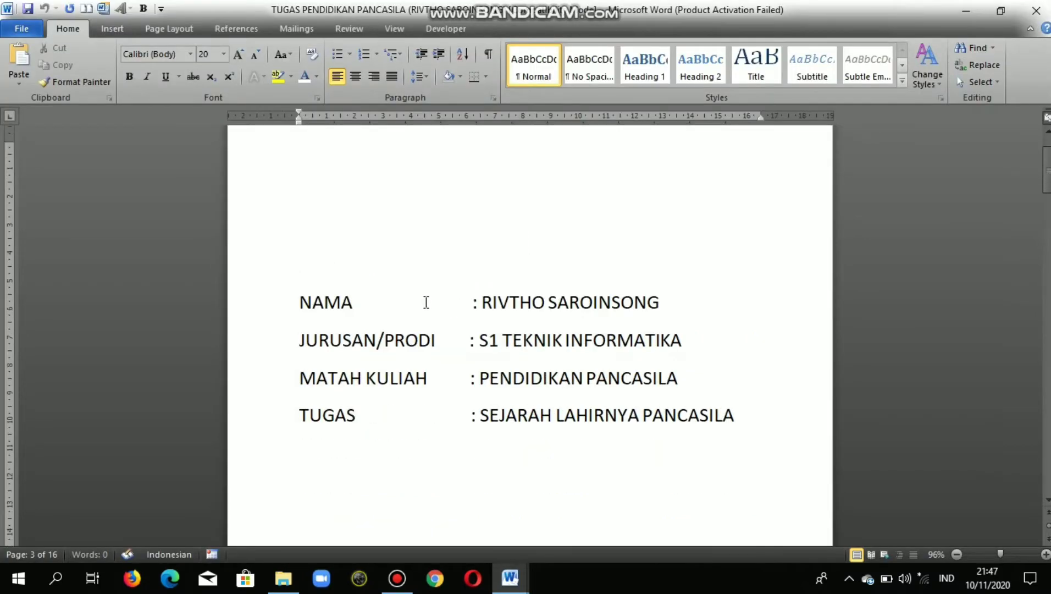
{"action": "scroll", "coordinate": [426, 301], "scroll_direction": "down", "scroll_amount": 4}
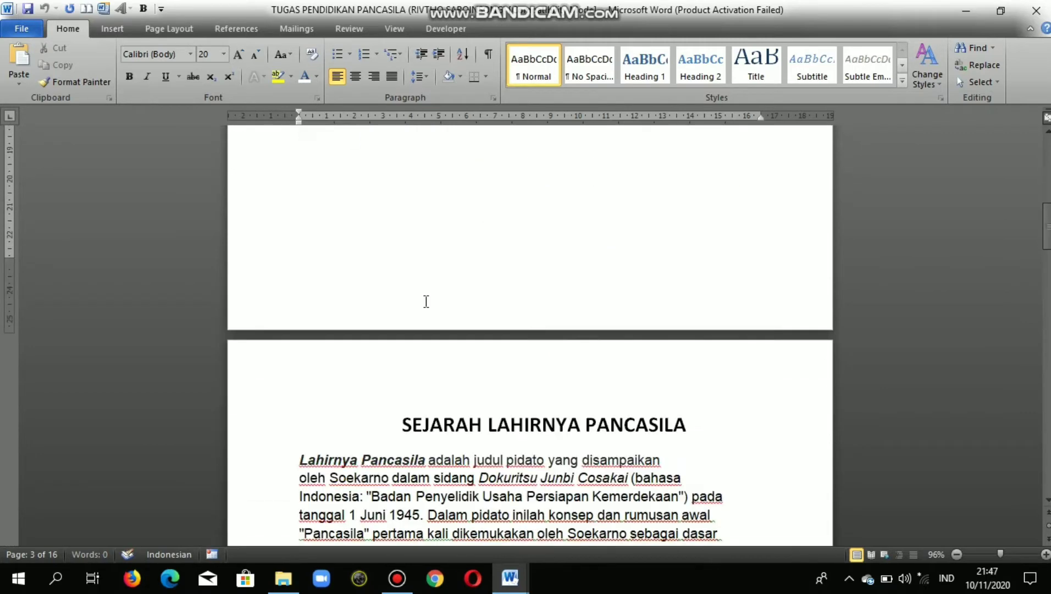
{"action": "scroll", "coordinate": [426, 302], "scroll_direction": "up", "scroll_amount": 10}
{"action": "scroll", "coordinate": [426, 302], "scroll_direction": "up", "scroll_amount": 2}
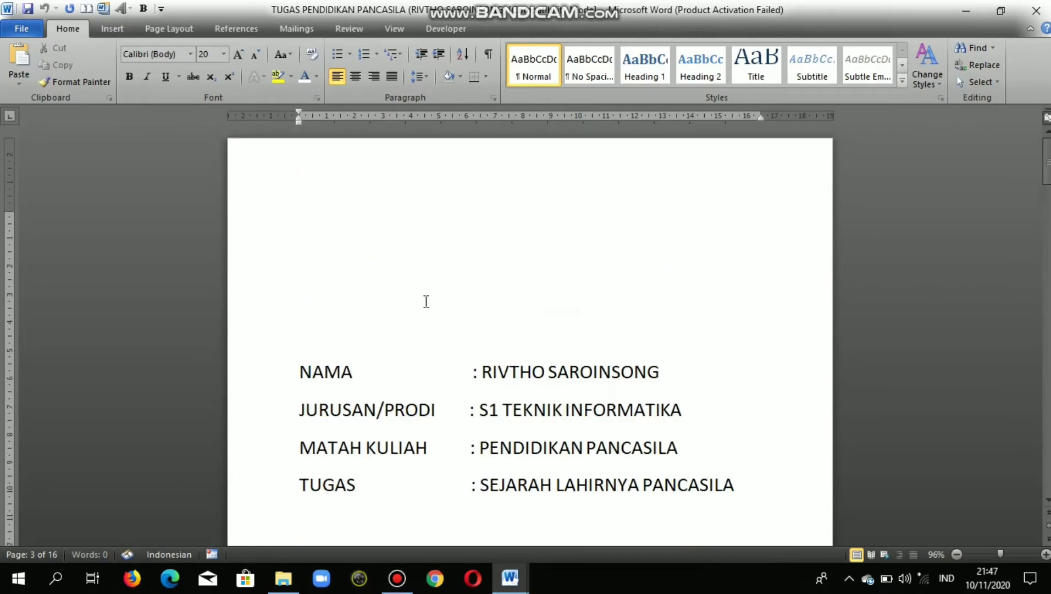
{"action": "scroll", "coordinate": [426, 301], "scroll_direction": "down", "scroll_amount": 8}
{"action": "scroll", "coordinate": [425, 300], "scroll_direction": "up", "scroll_amount": 8}
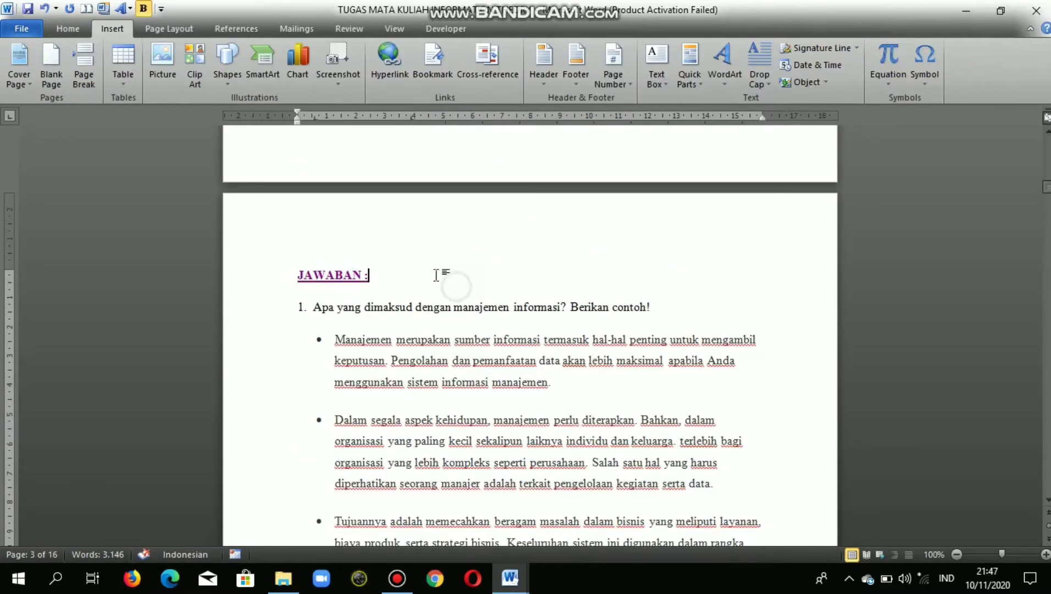
Look back through the document up to its cover page, and go down to the examples under Contohnya : in the answers.
{"action": "scroll", "coordinate": [426, 280], "scroll_direction": "up", "scroll_amount": 10}
{"action": "scroll", "coordinate": [426, 278], "scroll_direction": "up", "scroll_amount": 10}
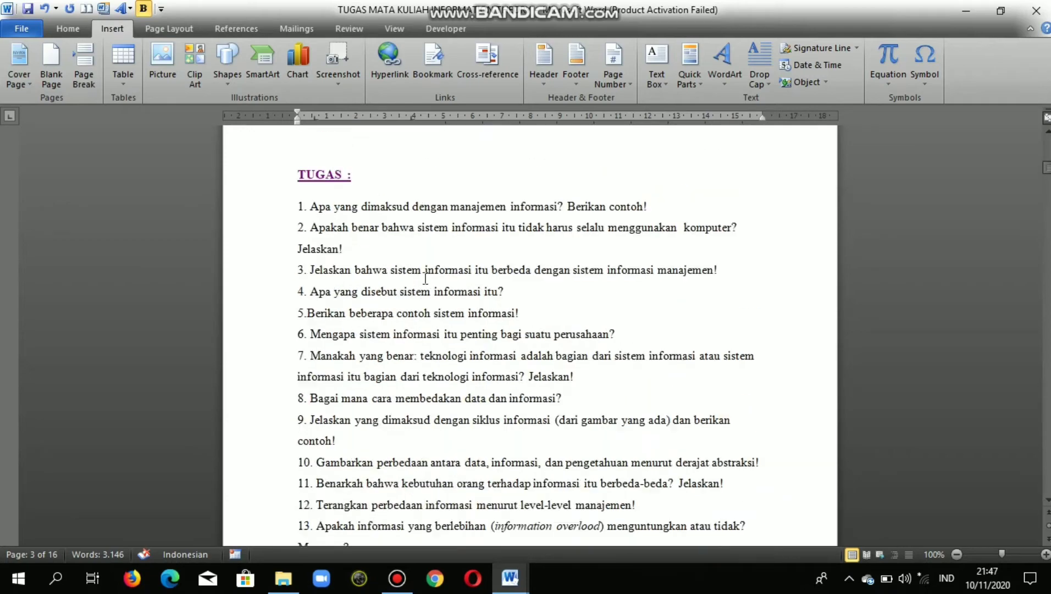
{"action": "scroll", "coordinate": [425, 278], "scroll_direction": "up", "scroll_amount": 2}
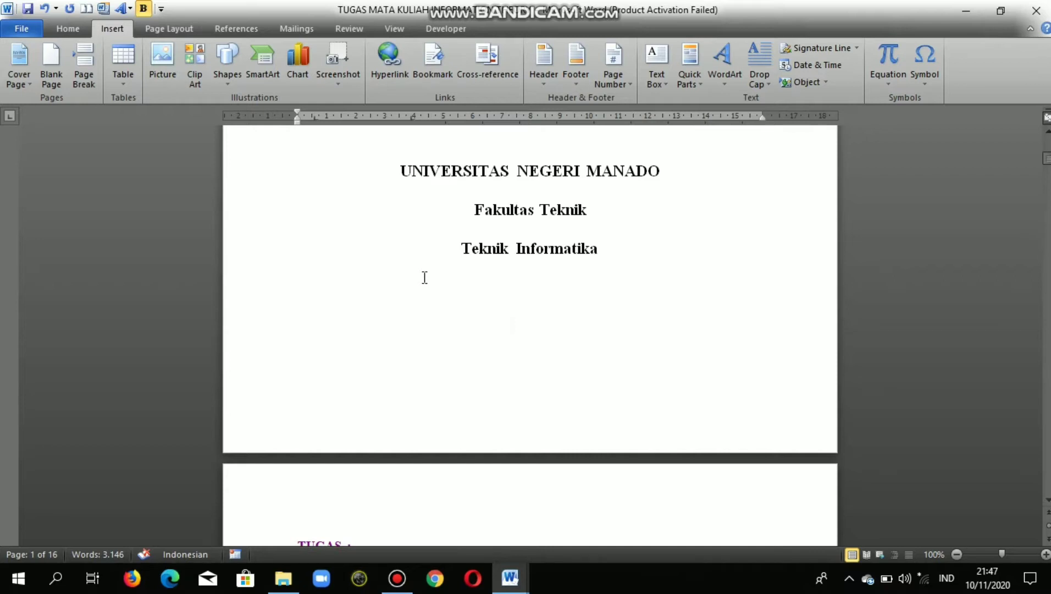
{"action": "scroll", "coordinate": [424, 278], "scroll_direction": "up", "scroll_amount": 10}
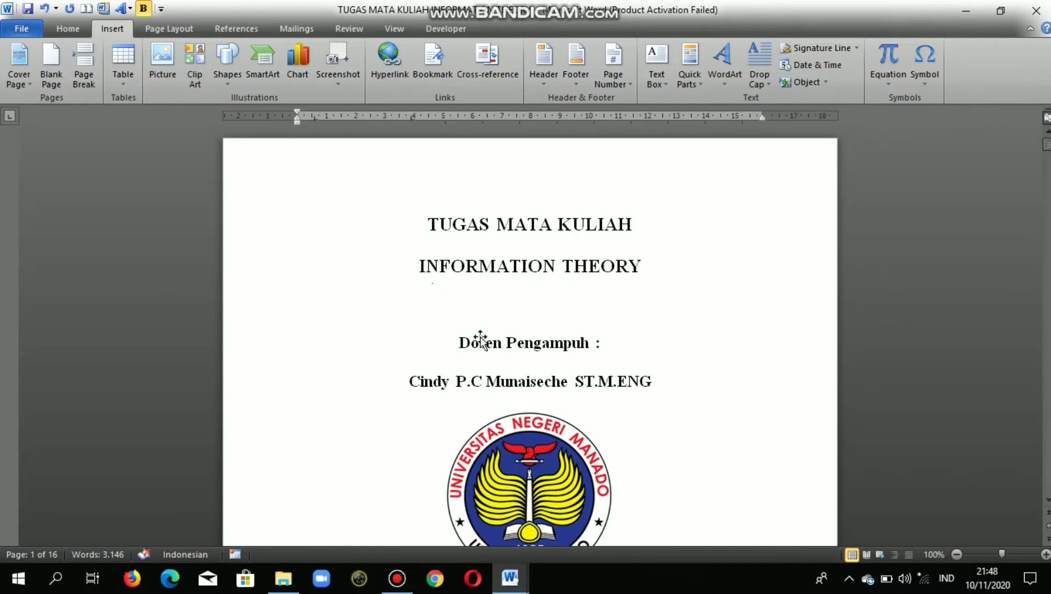
{"action": "scroll", "coordinate": [447, 298], "scroll_direction": "down", "scroll_amount": 20}
{"action": "scroll", "coordinate": [427, 300], "scroll_direction": "down", "scroll_amount": 20}
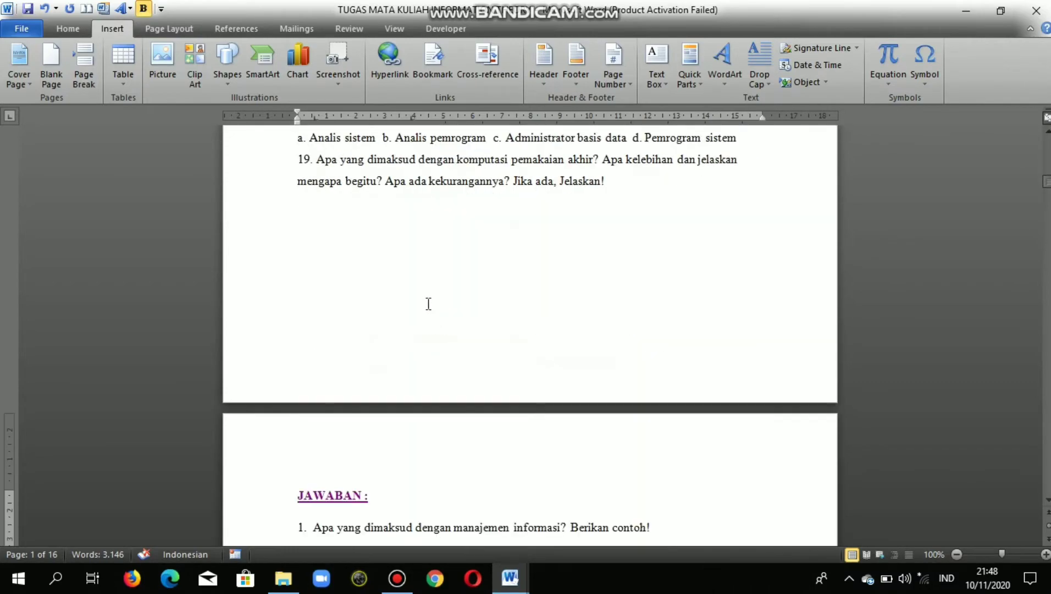
{"action": "scroll", "coordinate": [390, 296], "scroll_direction": "up", "scroll_amount": 4}
{"action": "scroll", "coordinate": [390, 296], "scroll_direction": "up", "scroll_amount": 5}
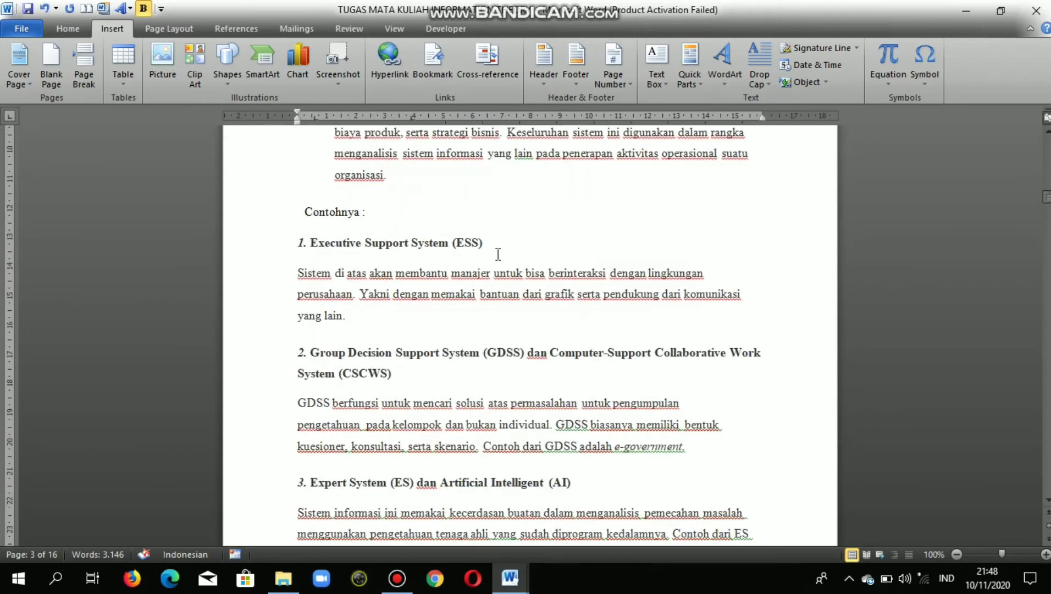
Insert an endnote at the end of the Executive Support System (ESS) heading and examine the endnote area after the reference list.
{"action": "left_click", "coordinate": [483, 241]}
{"action": "left_click", "coordinate": [236, 28]}
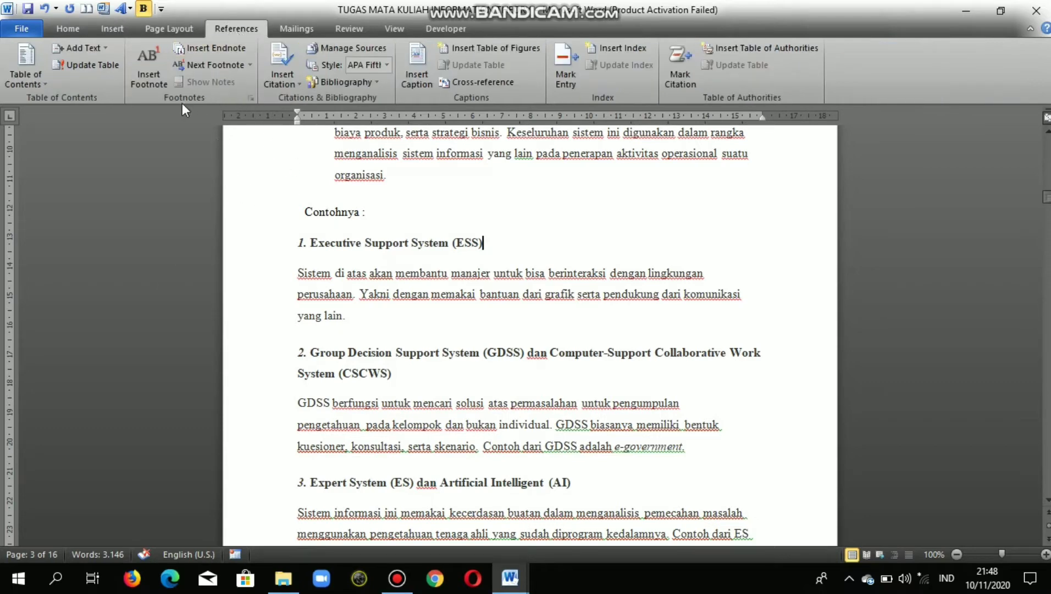
{"action": "left_click", "coordinate": [216, 50]}
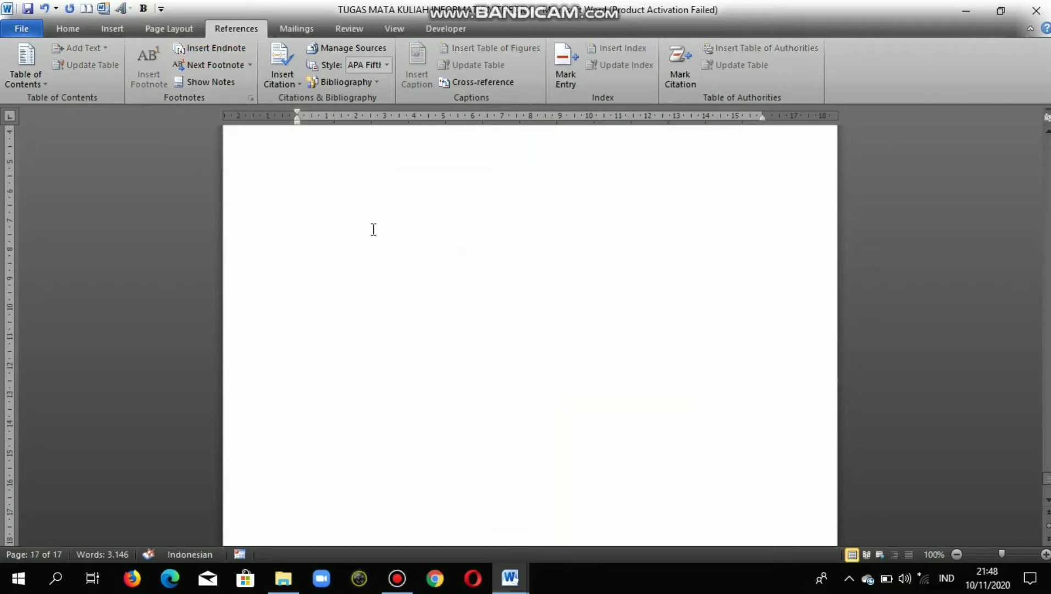
{"action": "scroll", "coordinate": [374, 229], "scroll_direction": "up", "scroll_amount": 10}
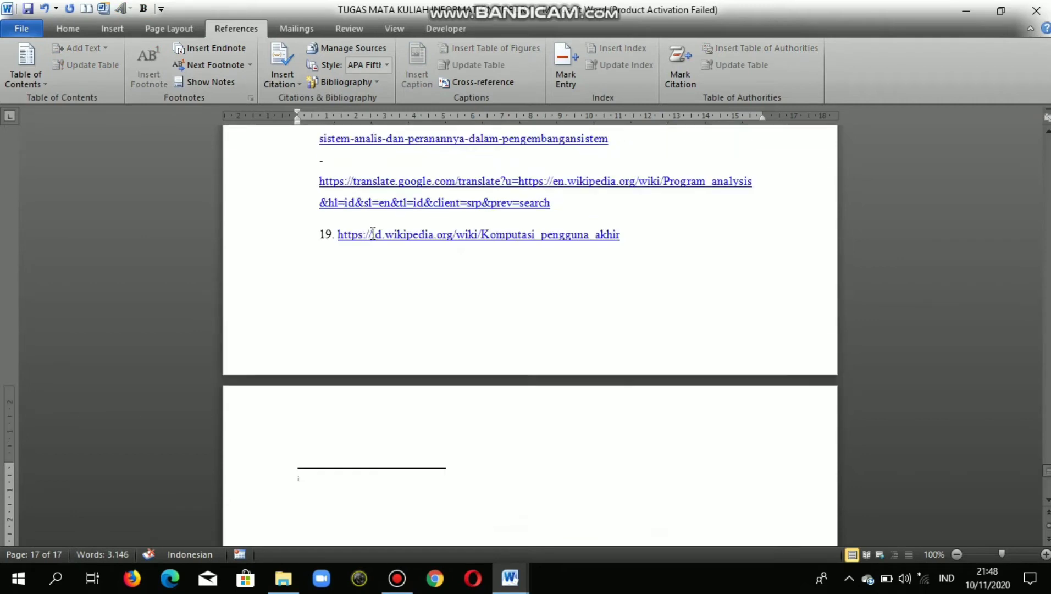
{"action": "scroll", "coordinate": [373, 233], "scroll_direction": "down", "scroll_amount": 6}
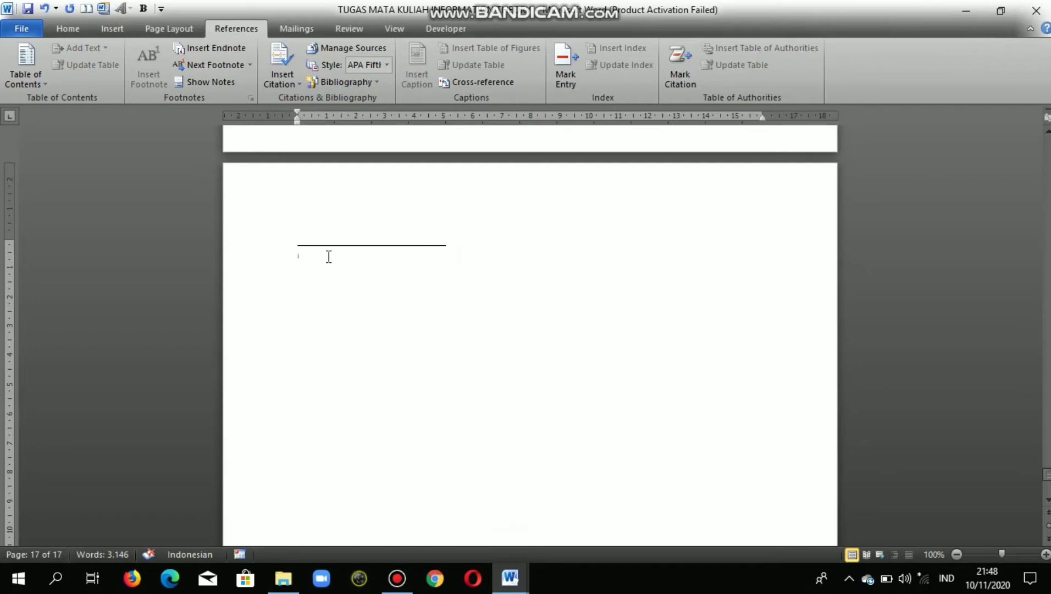
Enter "Biasa Aja" as the text of the endnote.
{"action": "key", "text": "Caps_Lock"}
{"action": "type", "text": "B"}
{"action": "key", "text": "Caps_Lock"}
{"action": "type", "text": "iaa"}
{"action": "type", "text": "sa"}
{"action": "key", "text": "Caps_Lock"}
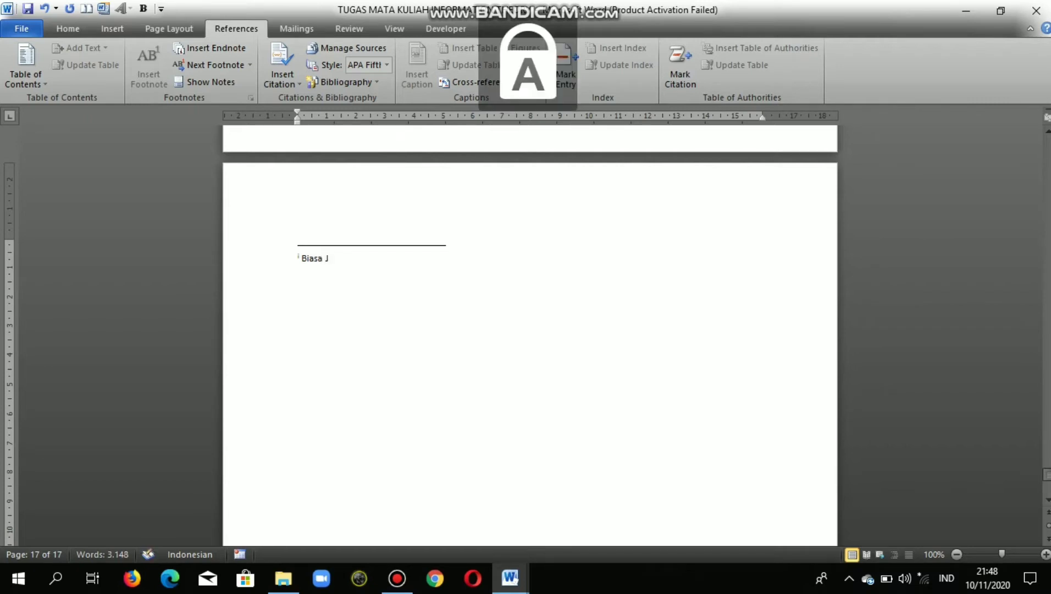
{"action": "key", "text": "Caps_Lock"}
{"action": "key", "text": "Caps_Lock"}
{"action": "type", "text": "A"}
{"action": "key", "text": "Caps_Lock"}
Return to the Executive Support System (ESS) heading and preview the note text at its endnote mark.
{"action": "scroll", "coordinate": [387, 251], "scroll_direction": "up", "scroll_amount": 15}
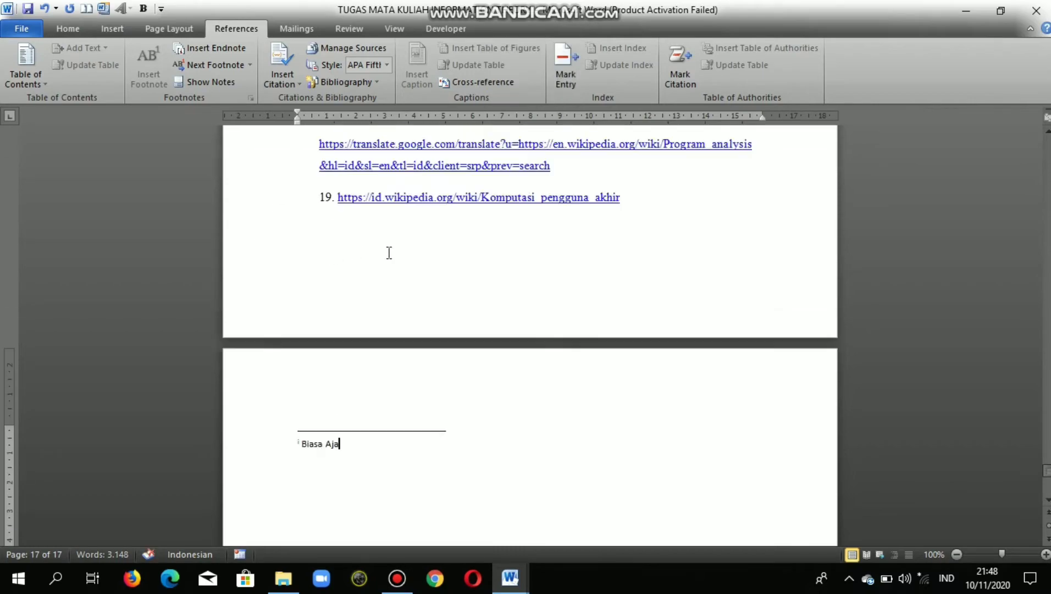
{"action": "scroll", "coordinate": [426, 283], "scroll_direction": "up", "scroll_amount": 15}
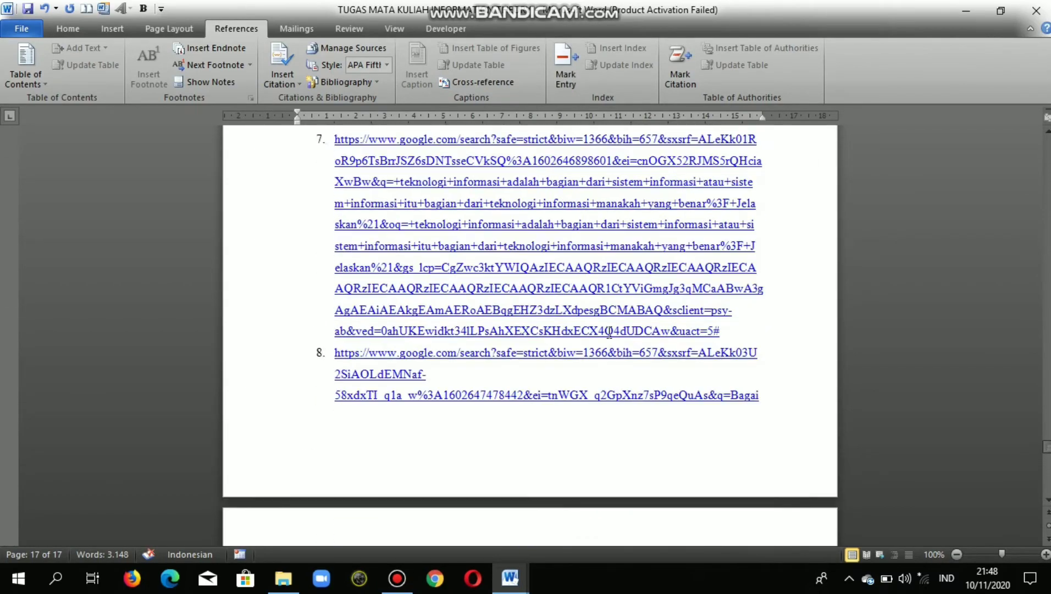
{"action": "scroll", "coordinate": [539, 329], "scroll_direction": "up", "scroll_amount": 20}
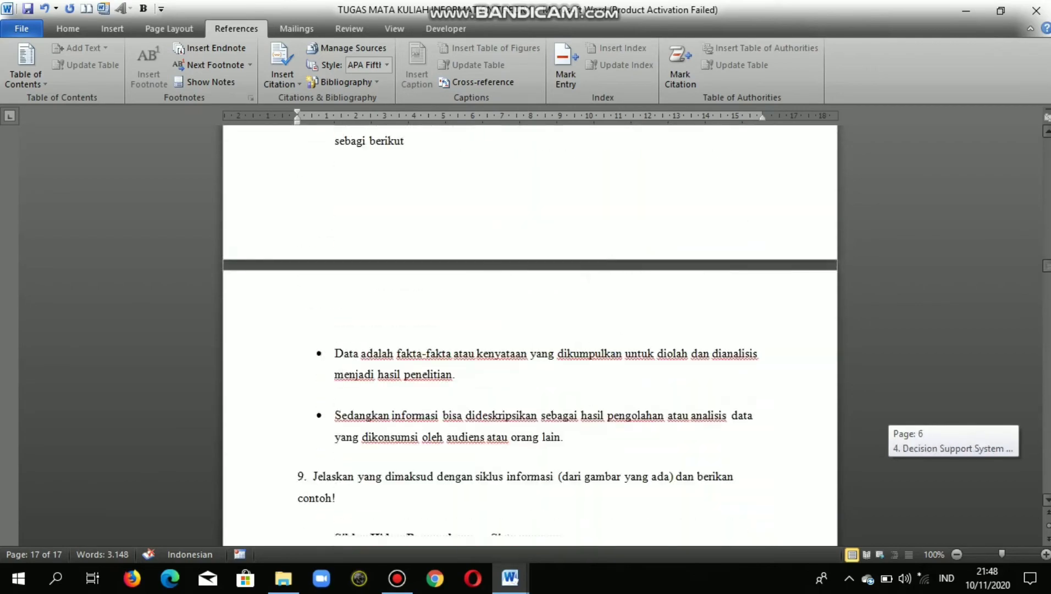
{"action": "scroll", "coordinate": [539, 328], "scroll_direction": "up", "scroll_amount": 20}
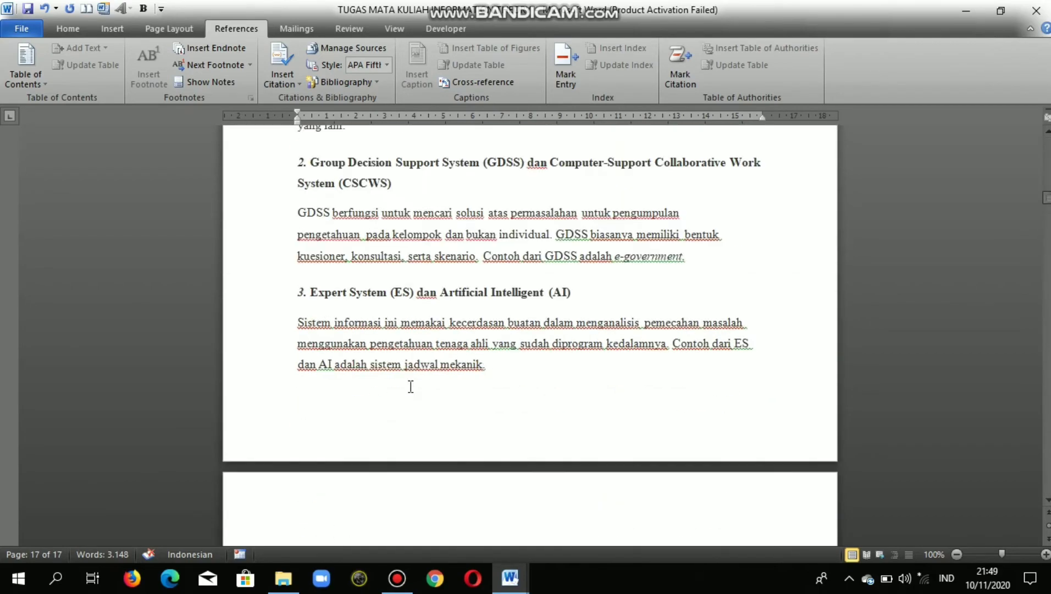
{"action": "scroll", "coordinate": [422, 366], "scroll_direction": "down", "scroll_amount": 12}
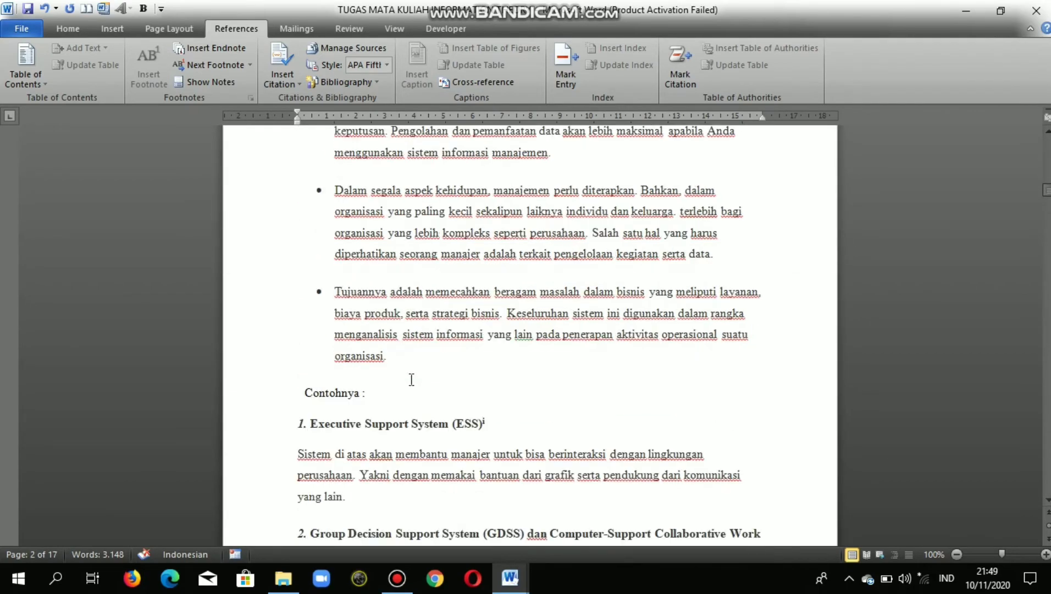
{"action": "mouse_move", "coordinate": [484, 198]}
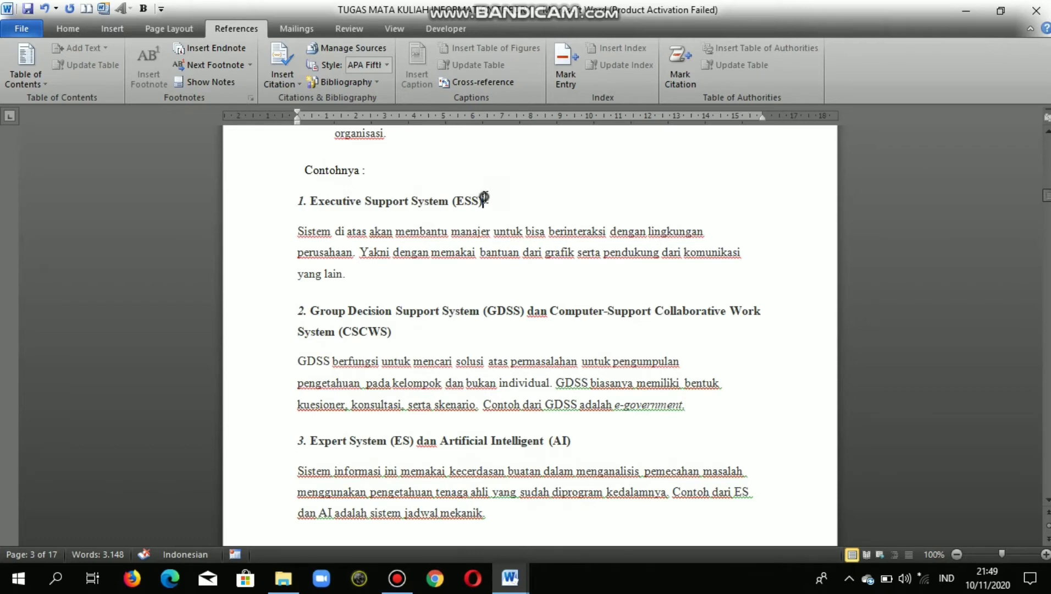
{"action": "left_click", "coordinate": [486, 199]}
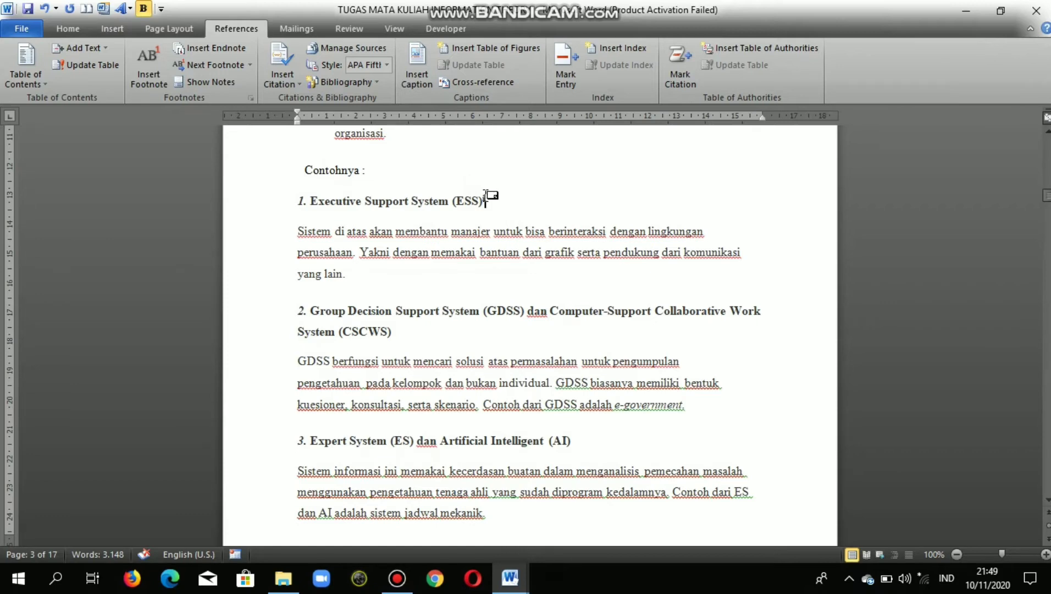
{"action": "mouse_move", "coordinate": [485, 195]}
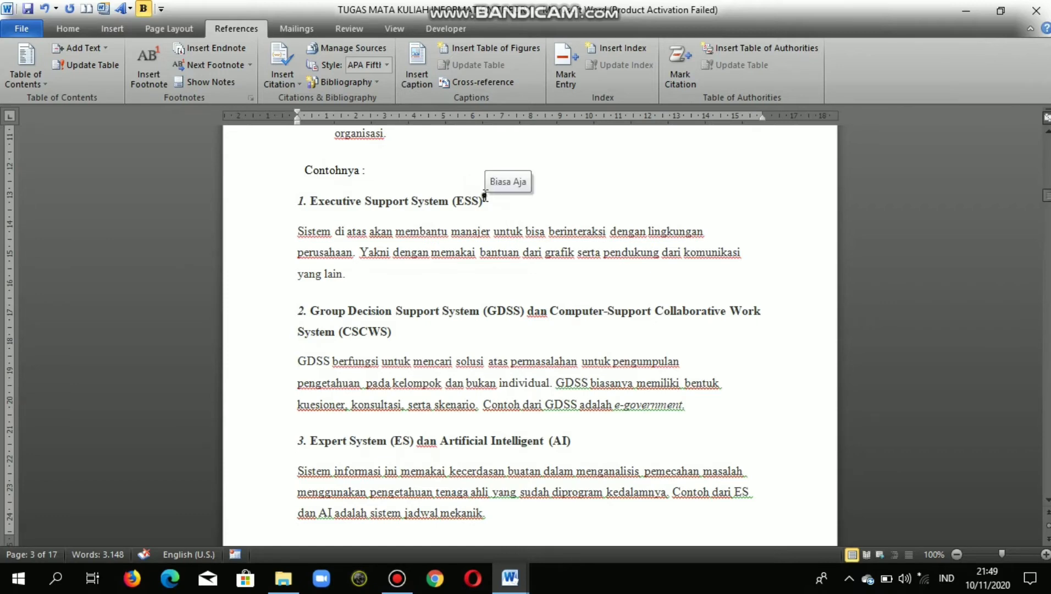
Follow the endnote mark on the Executive Support System (ESS) heading to its note and examine its place after the reference list.
{"action": "double_click", "coordinate": [486, 198]}
{"action": "left_click", "coordinate": [486, 198]}
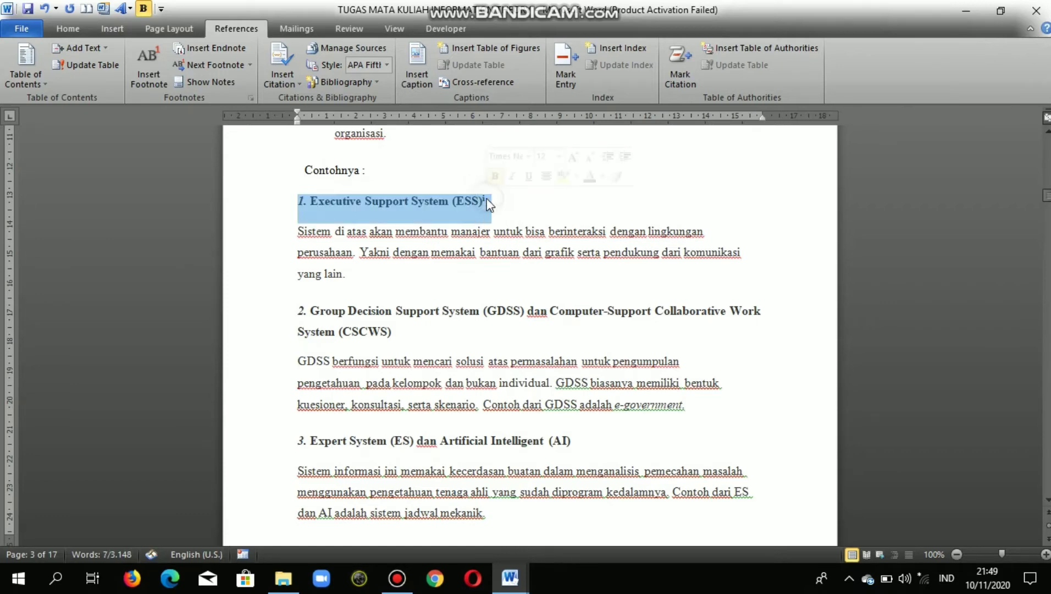
{"action": "left_click", "coordinate": [486, 197]}
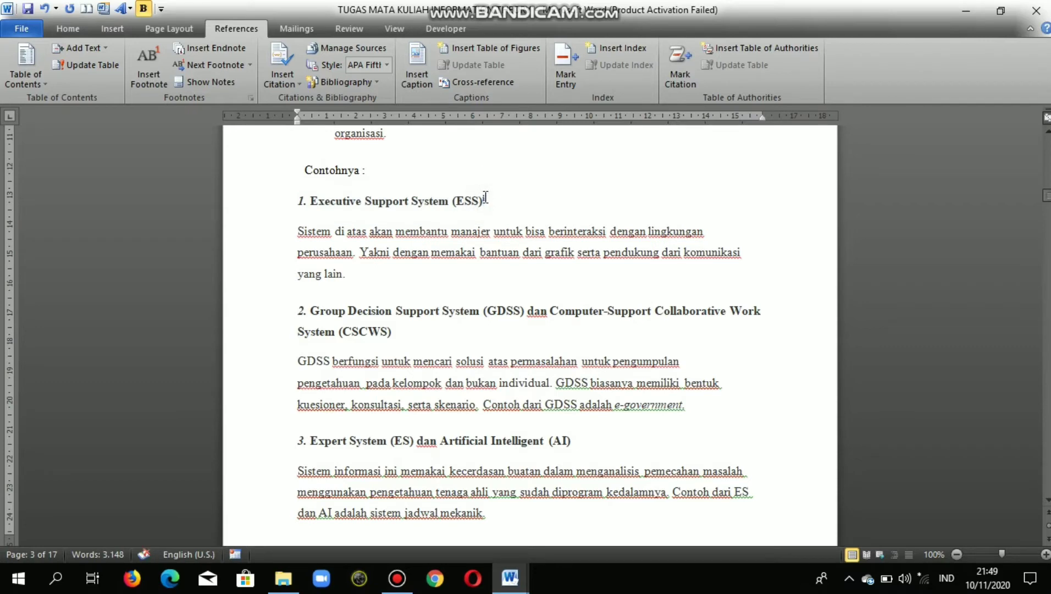
{"action": "right_click", "coordinate": [483, 197]}
{"action": "left_click", "coordinate": [482, 200]}
{"action": "double_click", "coordinate": [484, 198]}
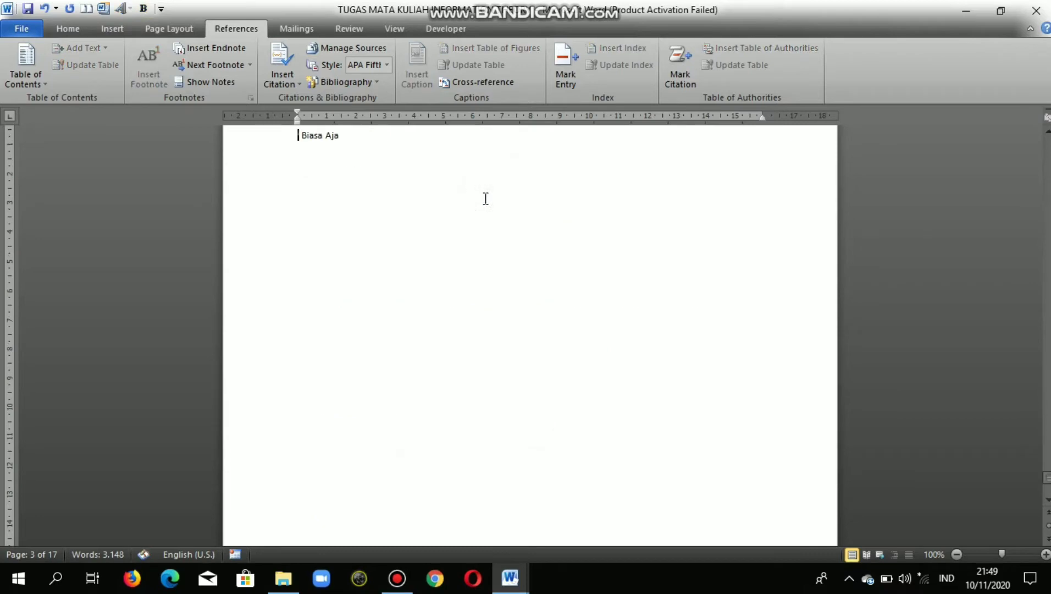
{"action": "scroll", "coordinate": [485, 200], "scroll_direction": "up", "scroll_amount": 2}
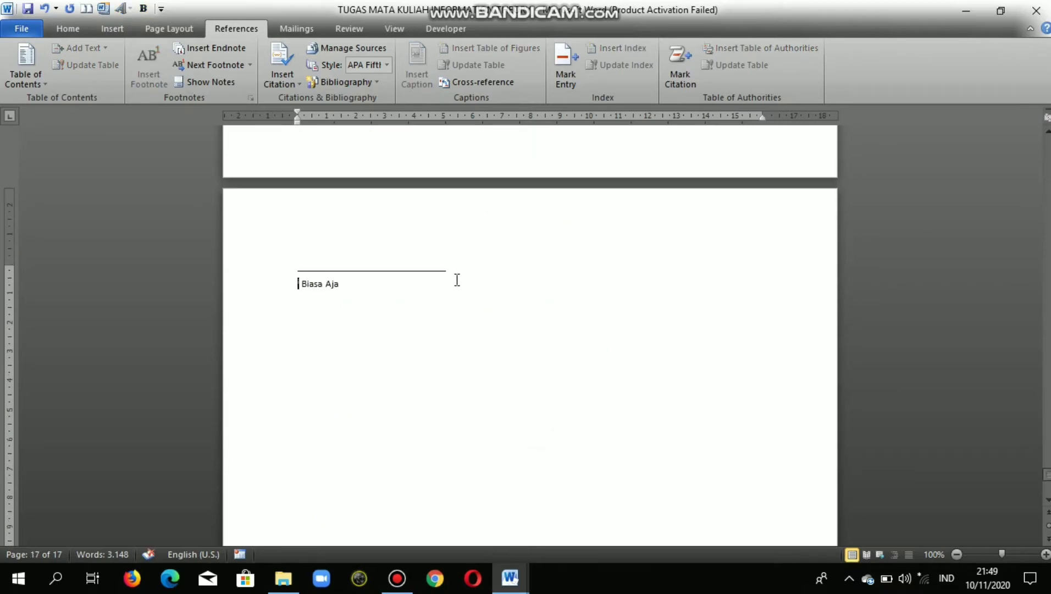
{"action": "scroll", "coordinate": [445, 286], "scroll_direction": "down", "scroll_amount": 1}
{"action": "scroll", "coordinate": [412, 293], "scroll_direction": "up", "scroll_amount": 2}
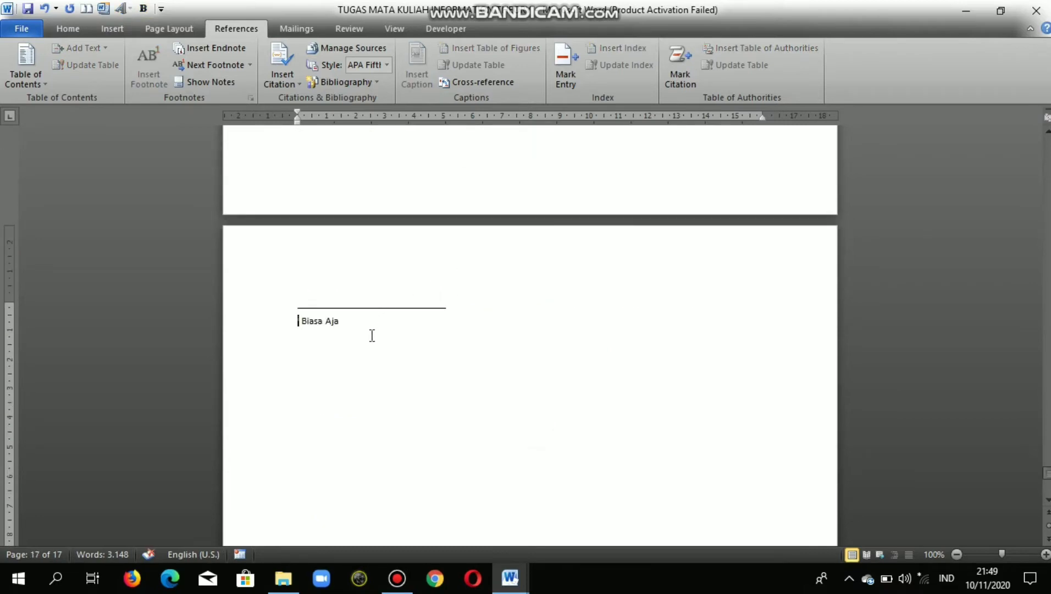
{"action": "scroll", "coordinate": [359, 352], "scroll_direction": "up", "scroll_amount": 4}
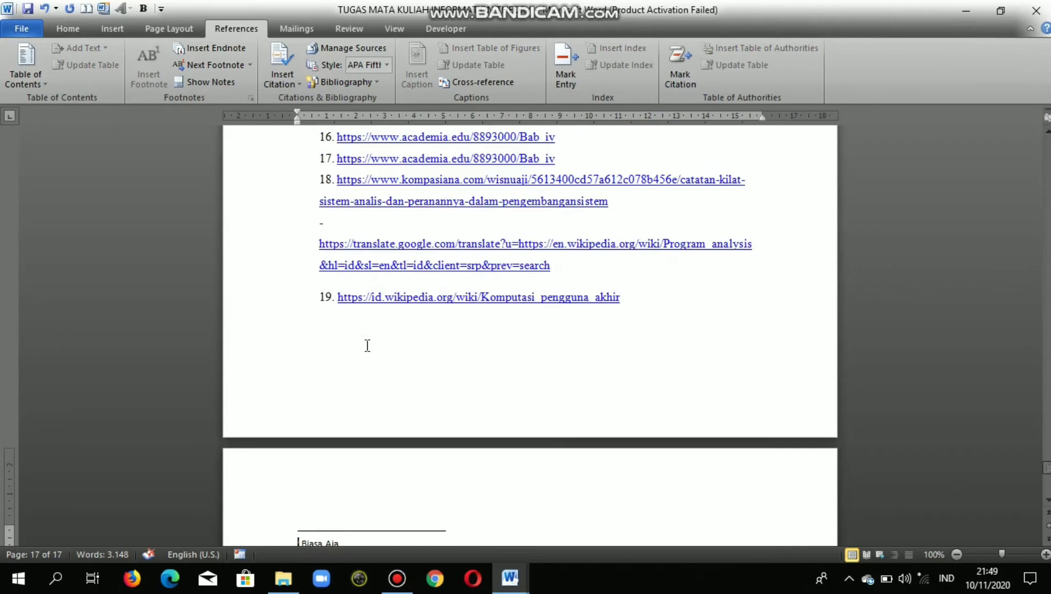
{"action": "scroll", "coordinate": [363, 349], "scroll_direction": "down", "scroll_amount": 2}
{"action": "scroll", "coordinate": [366, 345], "scroll_direction": "down", "scroll_amount": 5}
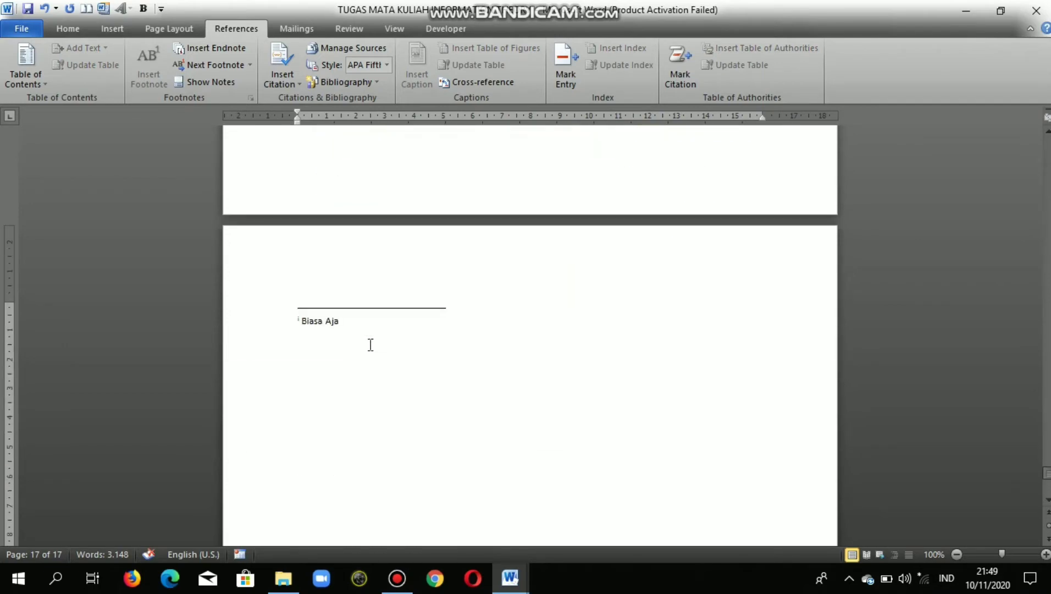
{"action": "scroll", "coordinate": [360, 324], "scroll_direction": "up", "scroll_amount": 4}
Insert a footnote at the end of the Decision Support System (DSS) heading.
{"action": "scroll", "coordinate": [359, 311], "scroll_direction": "up", "scroll_amount": 20}
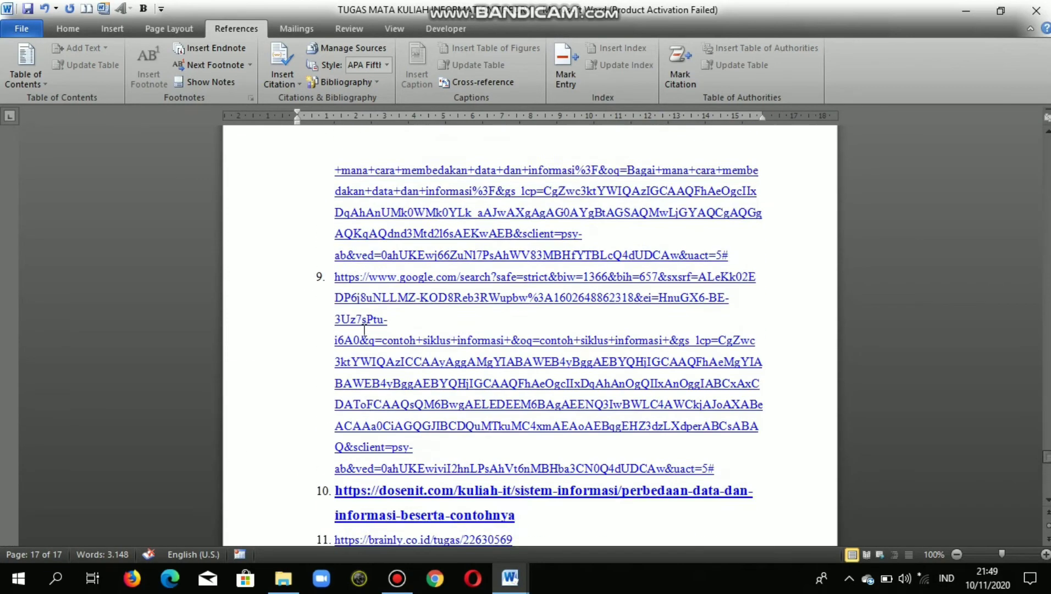
{"action": "left_click_drag", "start_coordinate": [1046, 450], "coordinate": [1048, 166]}
{"action": "scroll", "coordinate": [1047, 170], "scroll_direction": "up", "scroll_amount": 2}
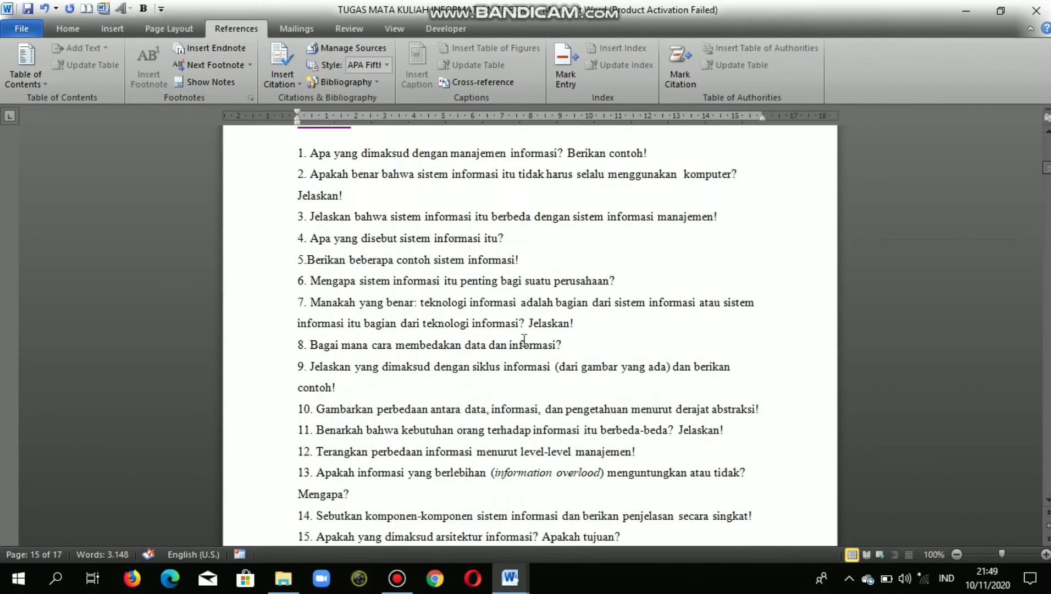
{"action": "scroll", "coordinate": [445, 385], "scroll_direction": "down", "scroll_amount": 8}
{"action": "scroll", "coordinate": [445, 385], "scroll_direction": "down", "scroll_amount": 15}
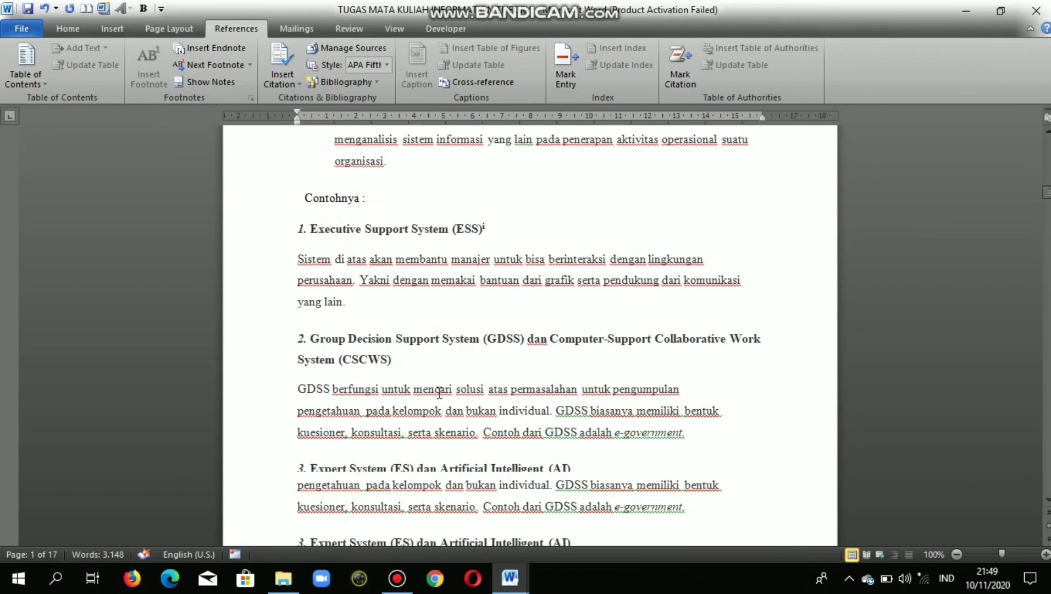
{"action": "scroll", "coordinate": [434, 258], "scroll_direction": "down", "scroll_amount": 2}
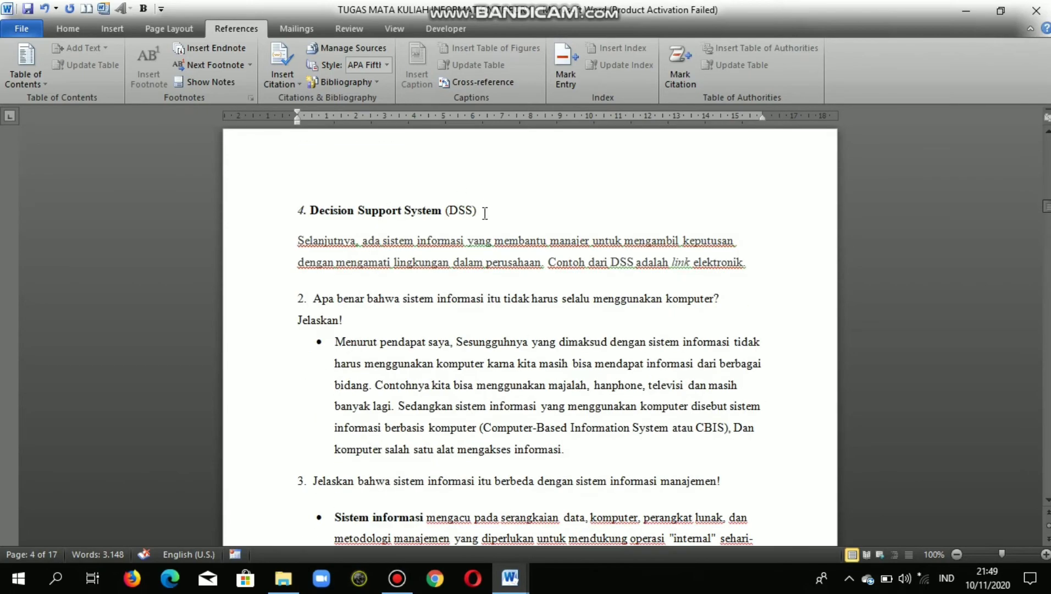
{"action": "left_click", "coordinate": [485, 213]}
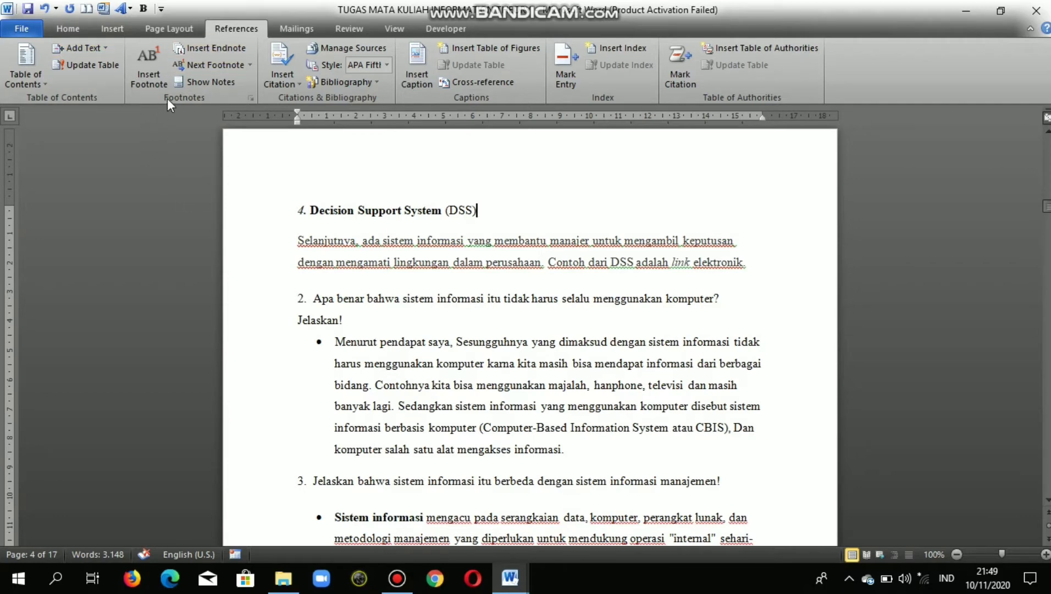
{"action": "left_click", "coordinate": [150, 56]}
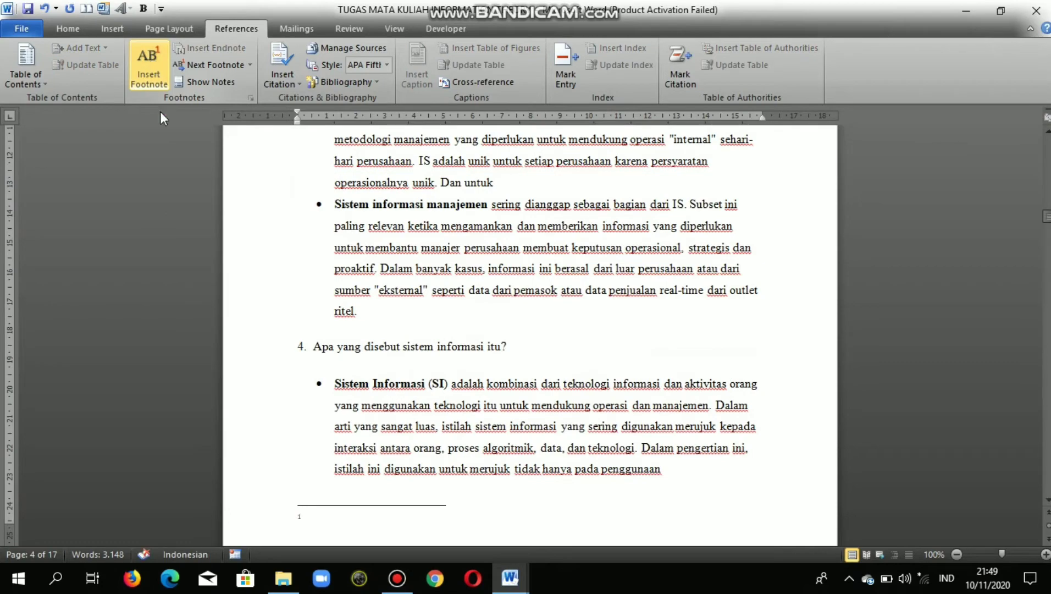
Examine the empty footnote area at the foot of the page and compare it with the pages that follow.
{"action": "scroll", "coordinate": [315, 324], "scroll_direction": "down", "scroll_amount": 5}
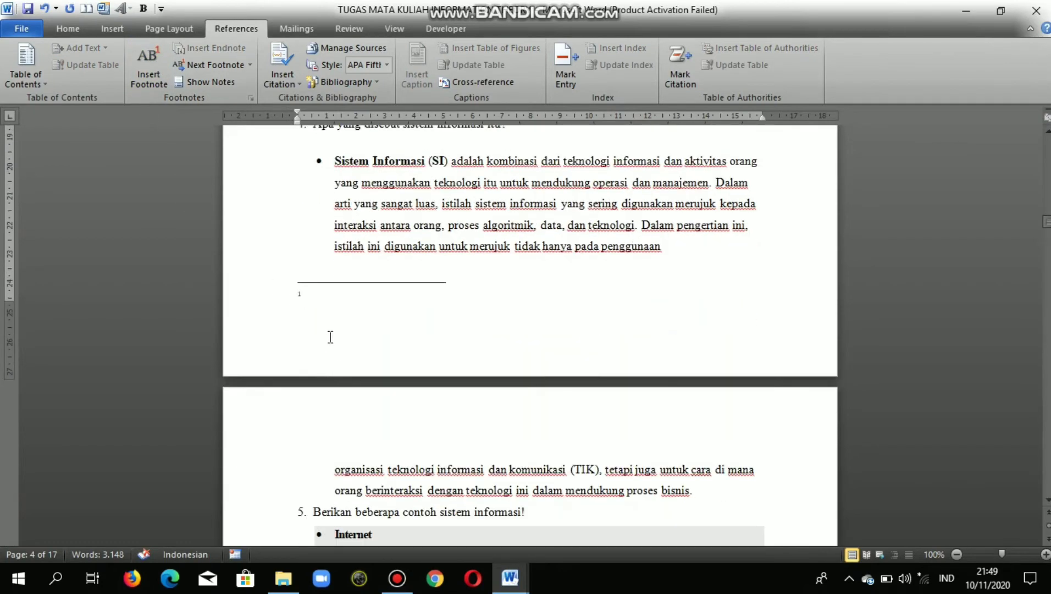
{"action": "scroll", "coordinate": [338, 332], "scroll_direction": "down", "scroll_amount": 2}
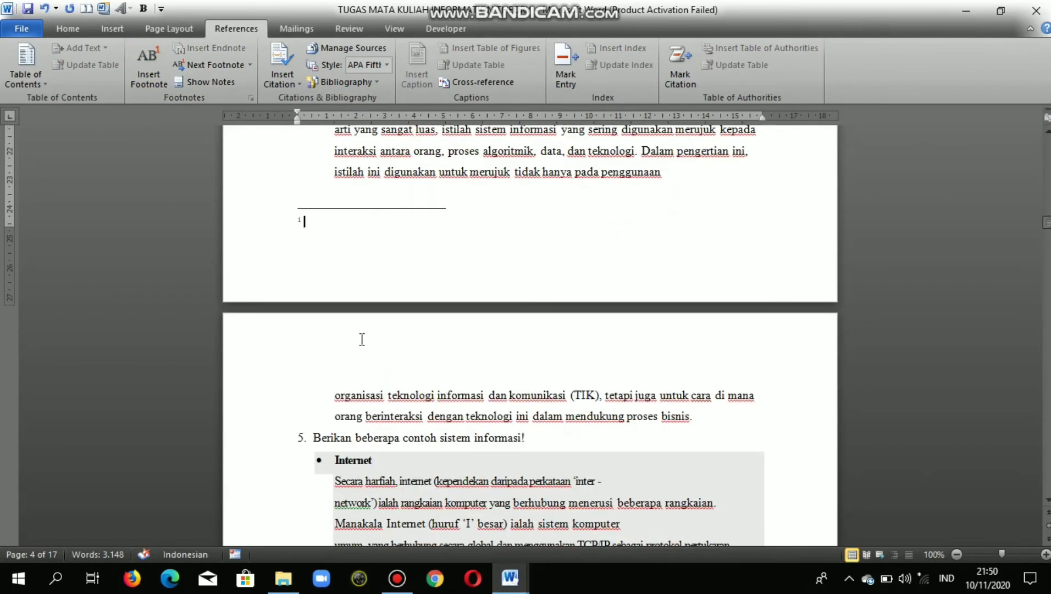
{"action": "scroll", "coordinate": [491, 428], "scroll_direction": "down", "scroll_amount": 8}
{"action": "scroll", "coordinate": [491, 427], "scroll_direction": "down", "scroll_amount": 20}
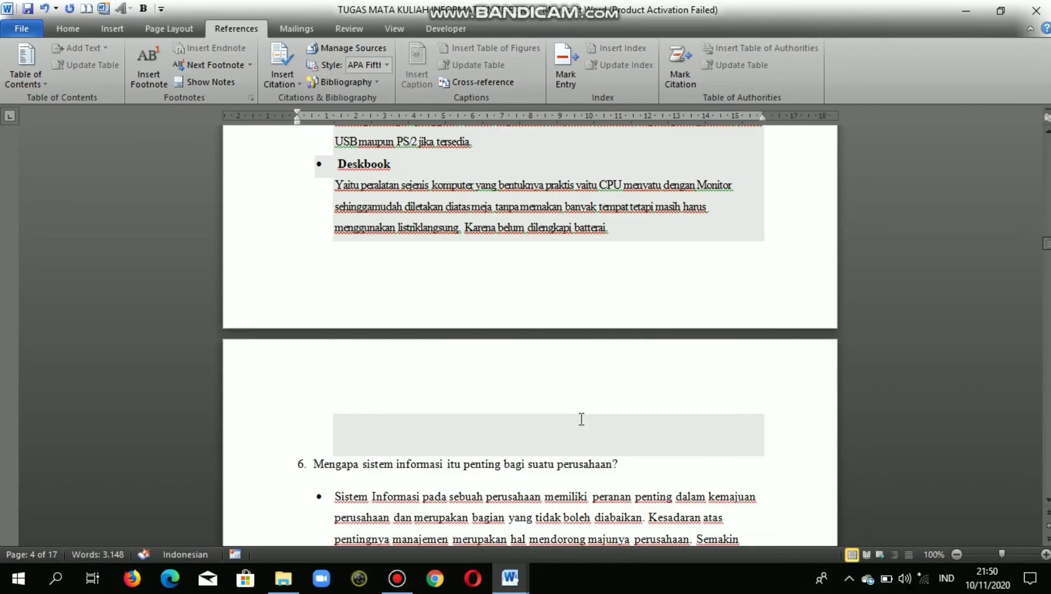
{"action": "scroll", "coordinate": [451, 364], "scroll_direction": "up", "scroll_amount": 8}
{"action": "scroll", "coordinate": [451, 364], "scroll_direction": "up", "scroll_amount": 10}
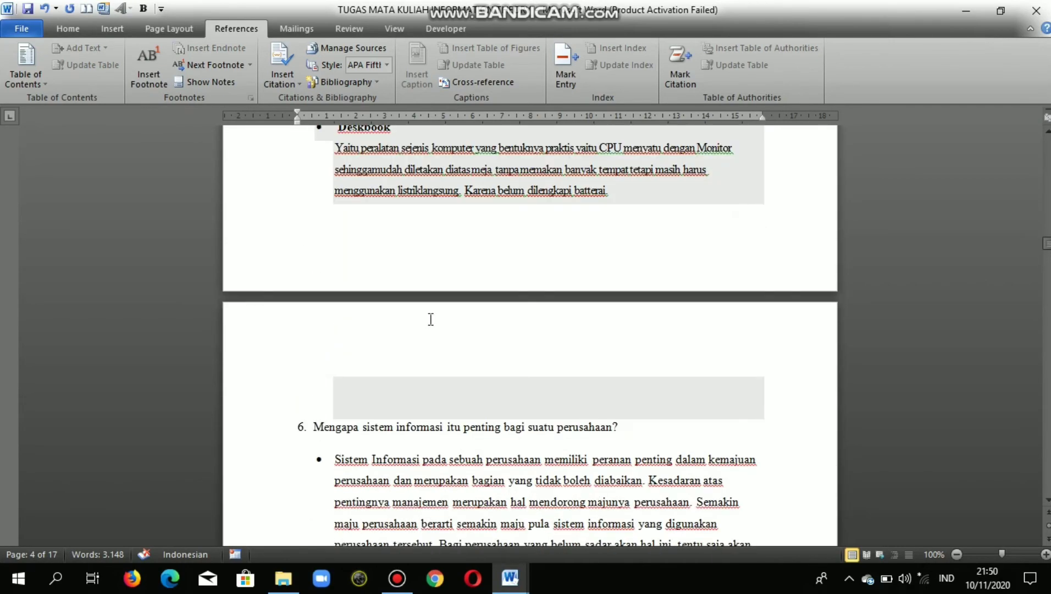
{"action": "scroll", "coordinate": [399, 306], "scroll_direction": "up", "scroll_amount": 4}
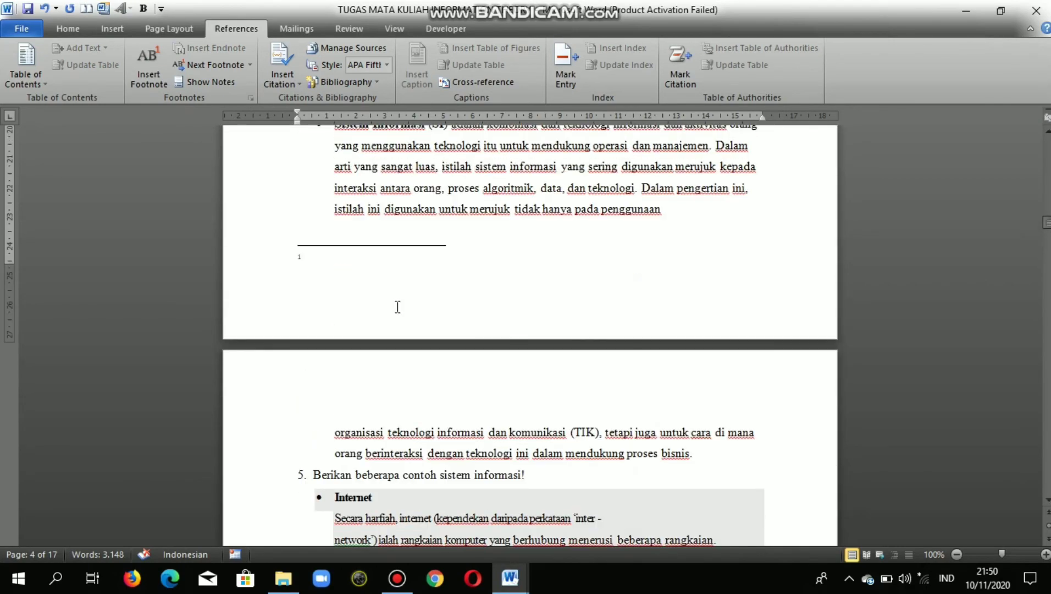
{"action": "scroll", "coordinate": [357, 358], "scroll_direction": "up", "scroll_amount": 1}
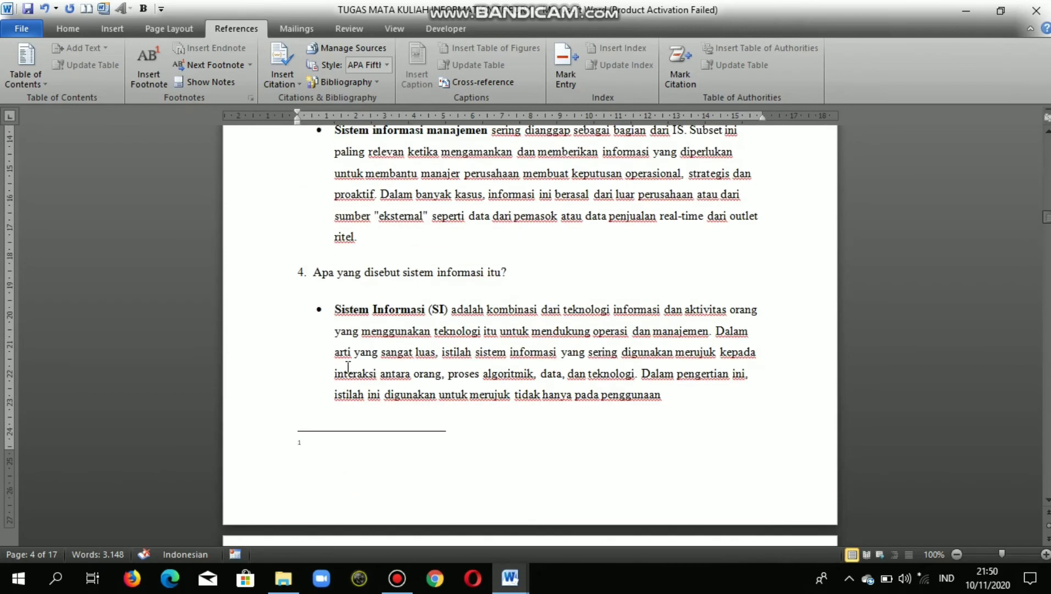
{"action": "scroll", "coordinate": [343, 375], "scroll_direction": "down", "scroll_amount": 2}
{"action": "scroll", "coordinate": [335, 406], "scroll_direction": "up", "scroll_amount": 2}
Enter "Kata Pengantar" as the text of the footnote.
{"action": "left_click", "coordinate": [329, 438]}
{"action": "key", "text": "Caps_Lock"}
{"action": "key", "text": "Caps_Lock"}
{"action": "type", "text": "ata"}
{"action": "key", "text": "Caps_Lock"}
{"action": "type", "text": "P"}
{"action": "key", "text": "Caps_Lock"}
{"action": "type", "text": "engantar"}
Preview the footnote mark on the Decision Support System (DSS) heading and follow it to the note at the foot of the page.
{"action": "scroll", "coordinate": [329, 432], "scroll_direction": "up", "scroll_amount": 15}
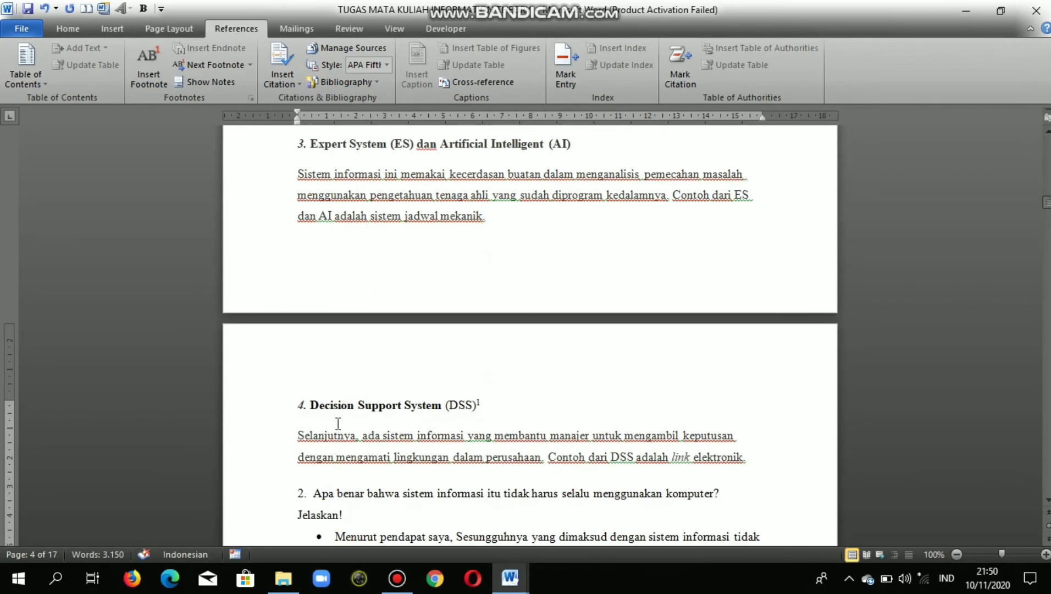
{"action": "mouse_move", "coordinate": [480, 404]}
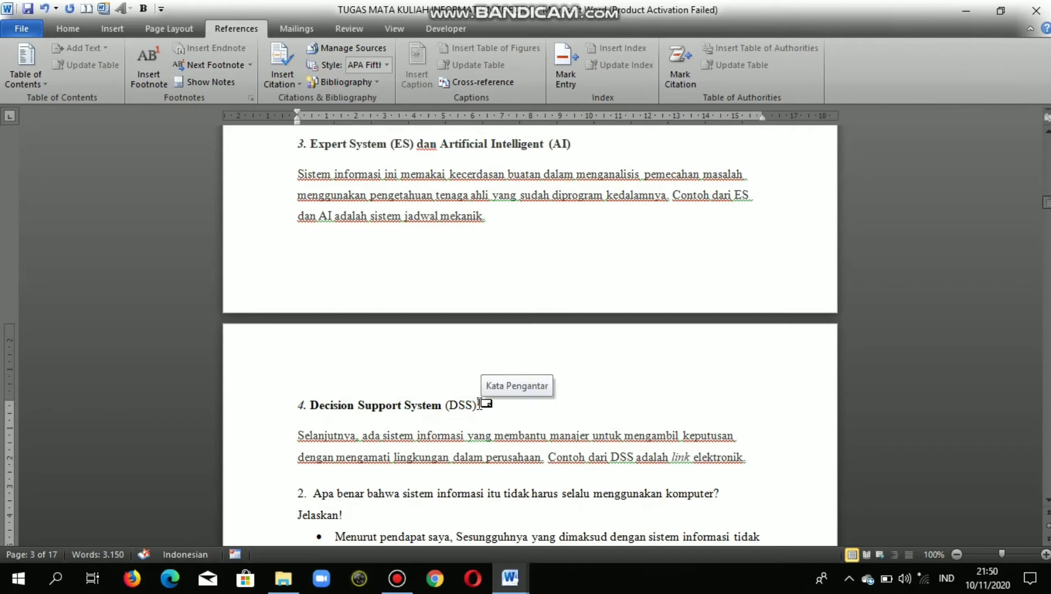
{"action": "left_click", "coordinate": [479, 404]}
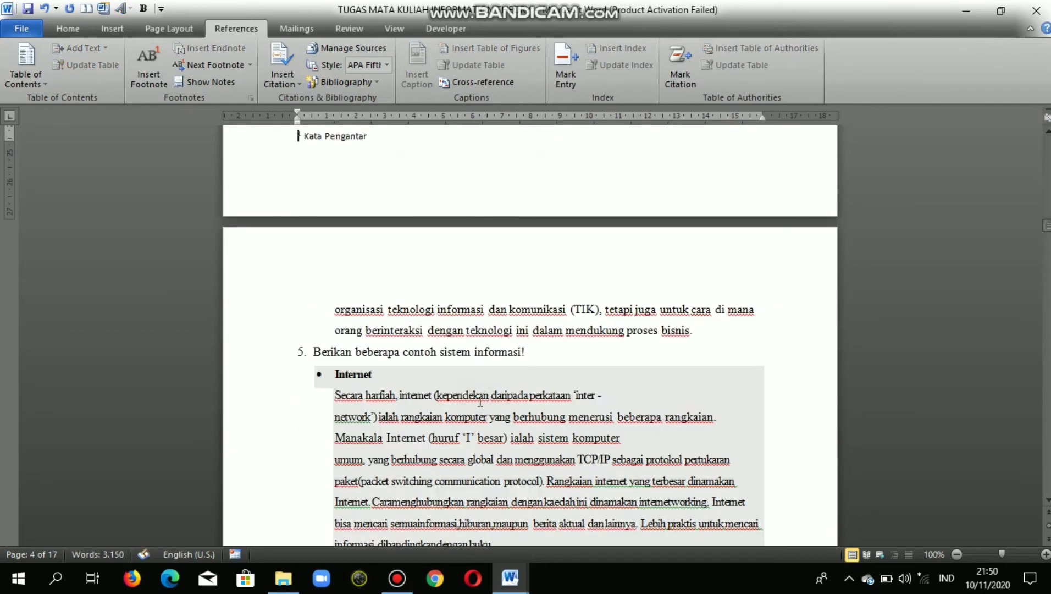
{"action": "scroll", "coordinate": [411, 307], "scroll_direction": "up", "scroll_amount": 4}
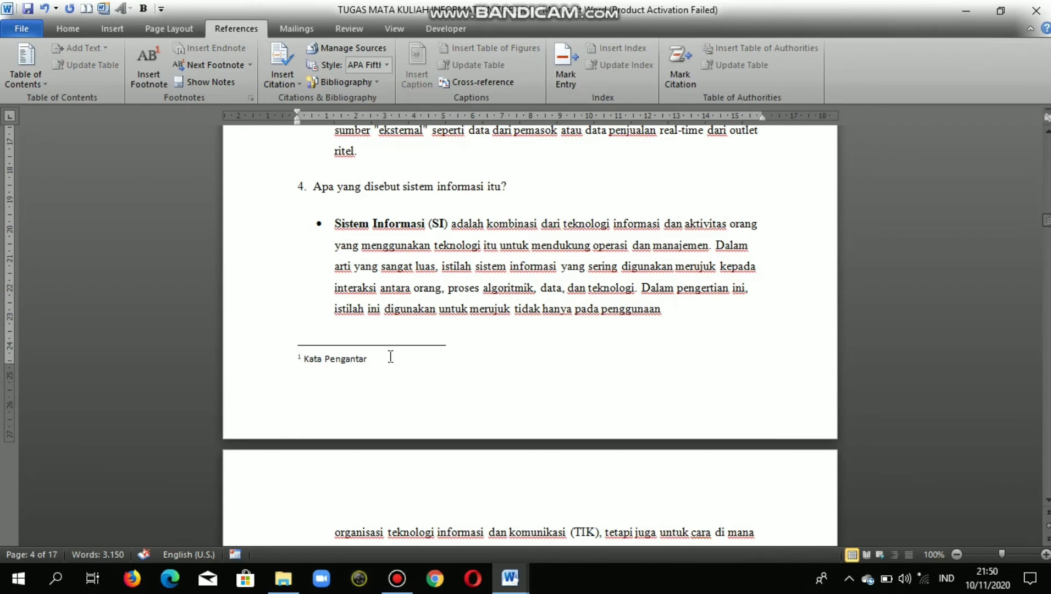
{"action": "left_click", "coordinate": [390, 356]}
{"action": "scroll", "coordinate": [395, 367], "scroll_direction": "up", "scroll_amount": 1}
{"action": "scroll", "coordinate": [395, 367], "scroll_direction": "up", "scroll_amount": 1}
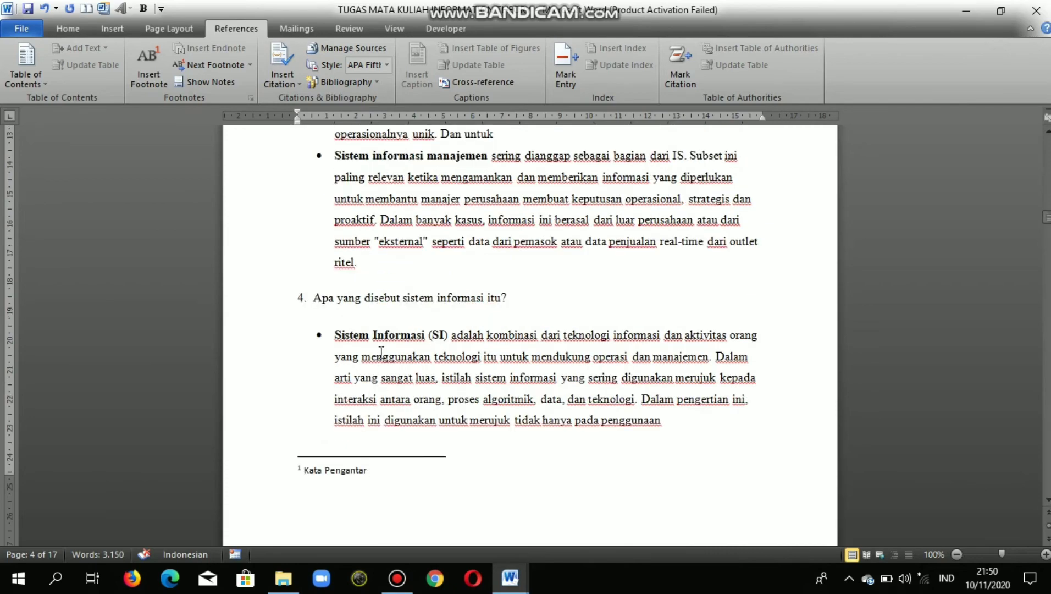
{"action": "scroll", "coordinate": [381, 352], "scroll_direction": "up", "scroll_amount": 8}
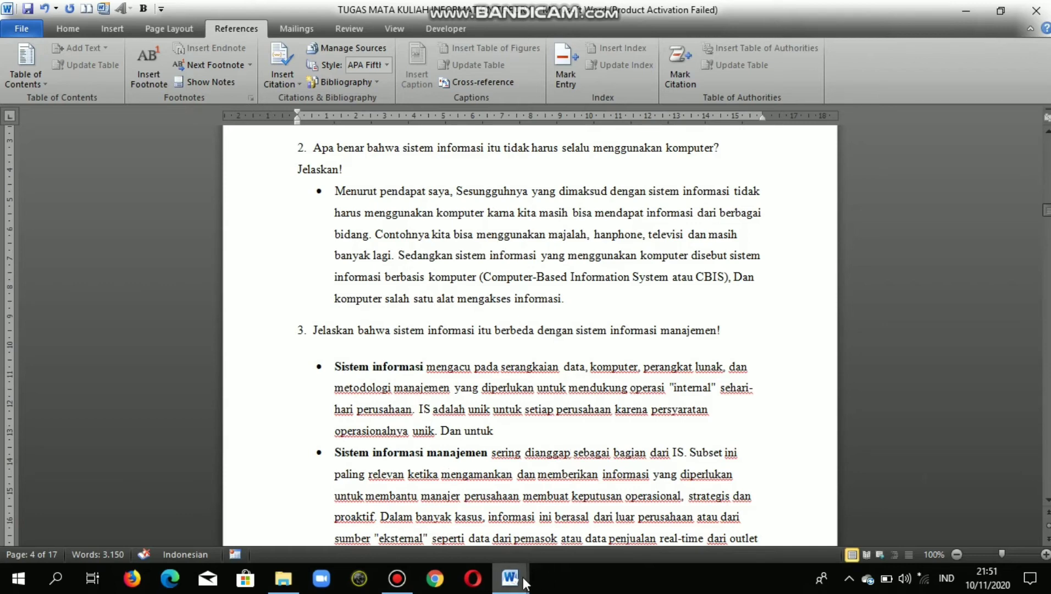
{"action": "mouse_move", "coordinate": [510, 577]}
{"action": "left_click", "coordinate": [486, 510]}
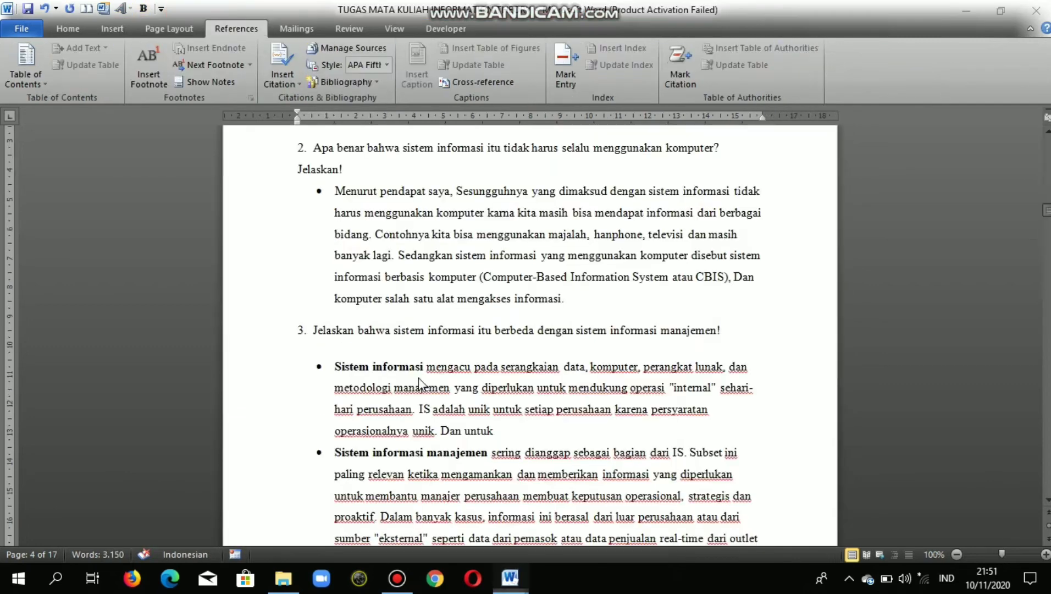
{"action": "scroll", "coordinate": [413, 352], "scroll_direction": "down", "scroll_amount": 5}
{"action": "scroll", "coordinate": [412, 350], "scroll_direction": "up", "scroll_amount": 5}
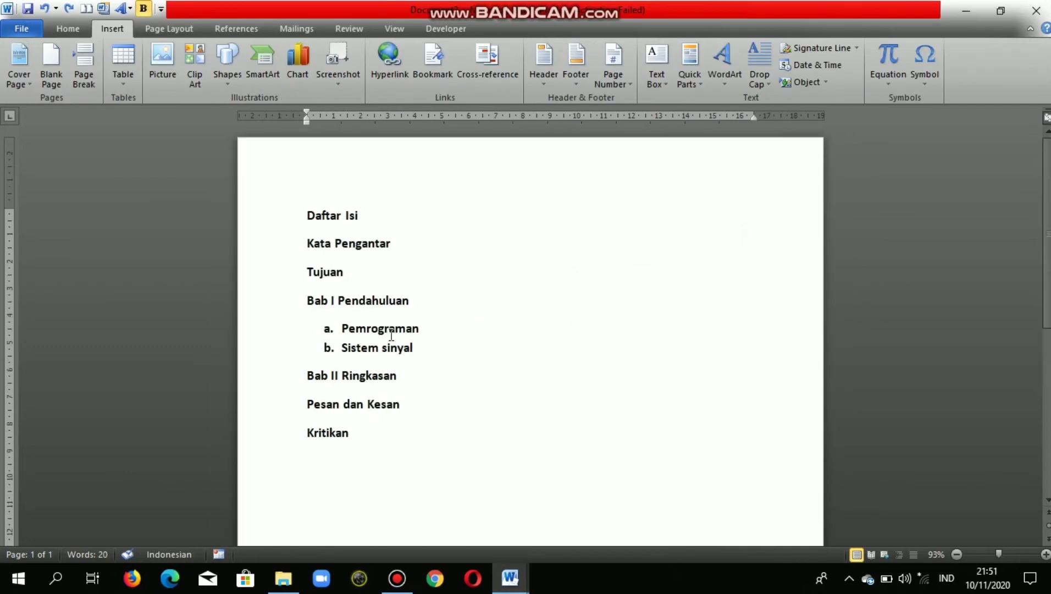
In the document with the chapter outline, apply the Heading 2 style to the "Daftar Isi" line and colour its text black.
{"action": "left_click", "coordinate": [309, 214]}
{"action": "left_click_drag", "start_coordinate": [308, 212], "coordinate": [363, 208]}
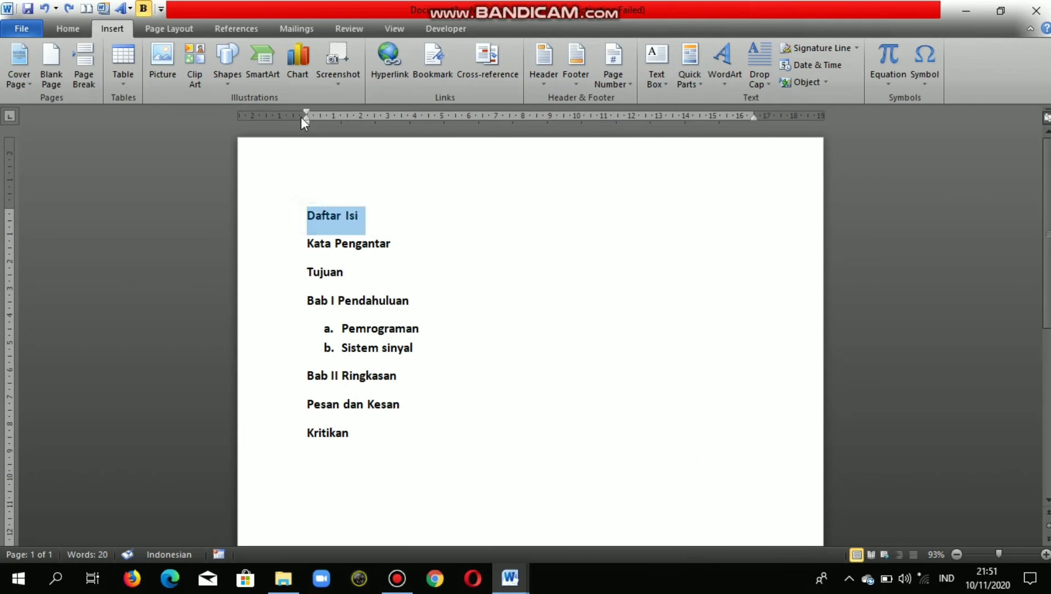
{"action": "left_click", "coordinate": [71, 30]}
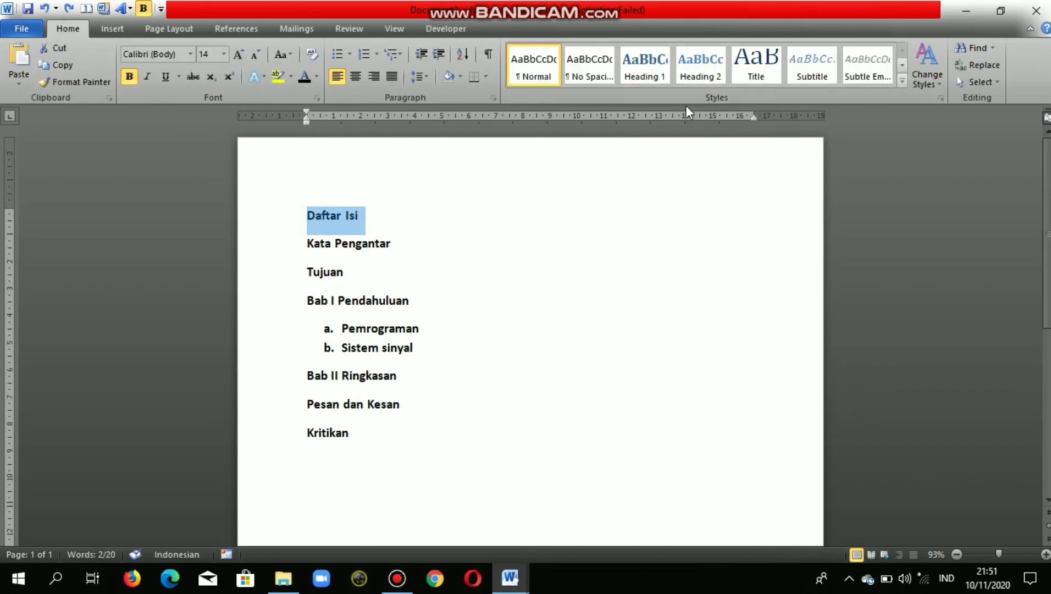
{"action": "left_click", "coordinate": [699, 77]}
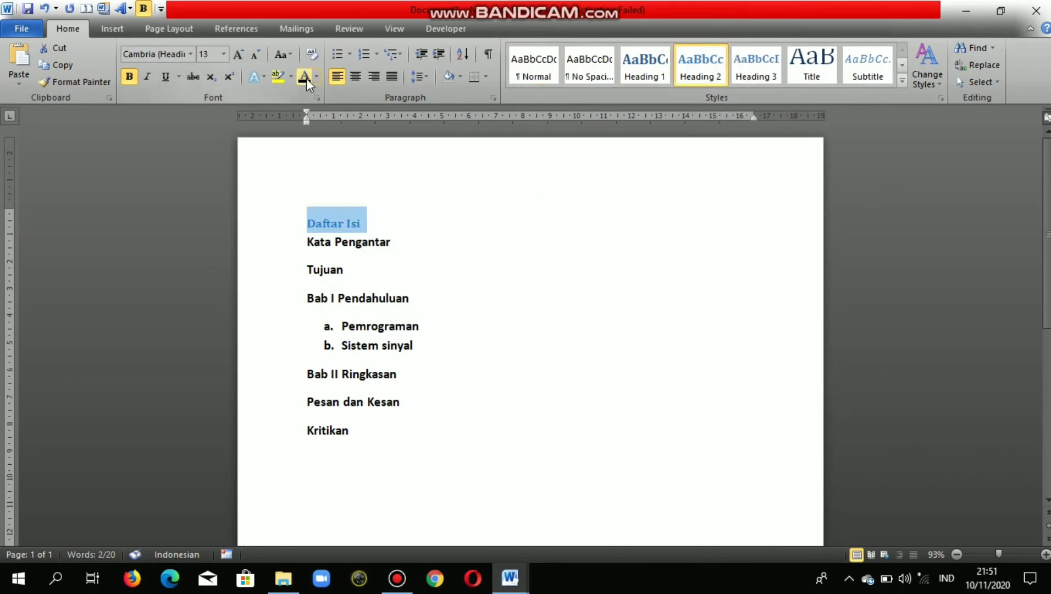
Apply the Heading 1 style to the "Kata Pengantar" and "Tujuan" lines and colour their text black.
{"action": "left_click_drag", "start_coordinate": [305, 244], "coordinate": [388, 241]}
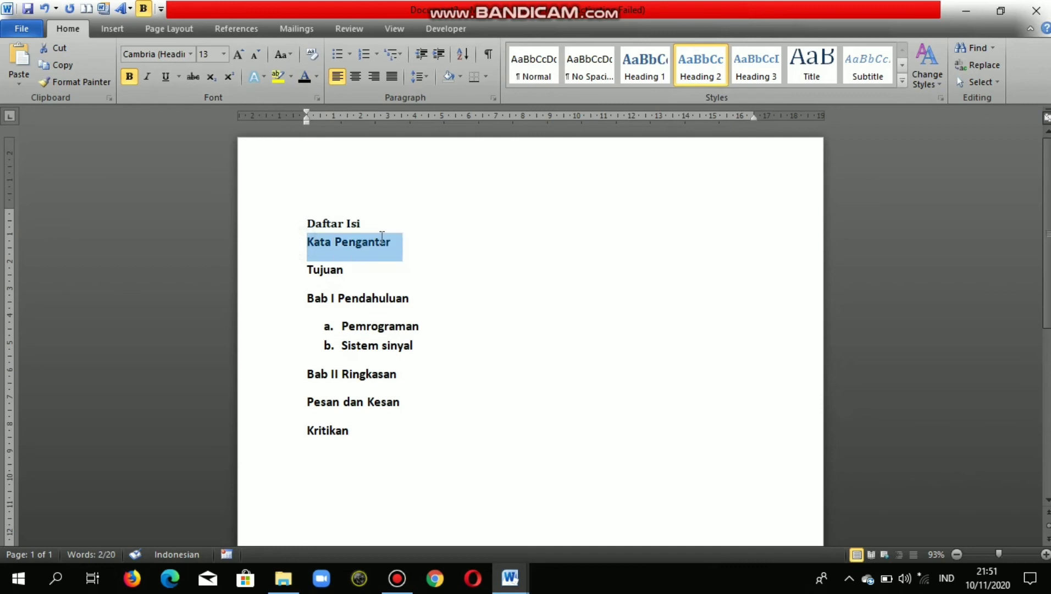
{"action": "left_click", "coordinate": [644, 80]}
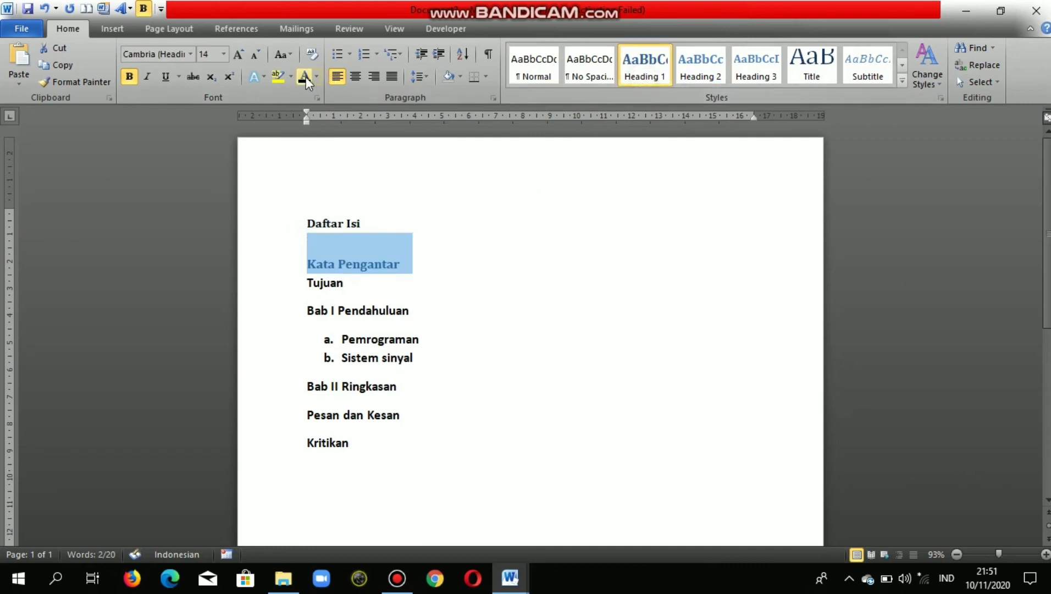
{"action": "left_click_drag", "start_coordinate": [306, 285], "coordinate": [345, 286]}
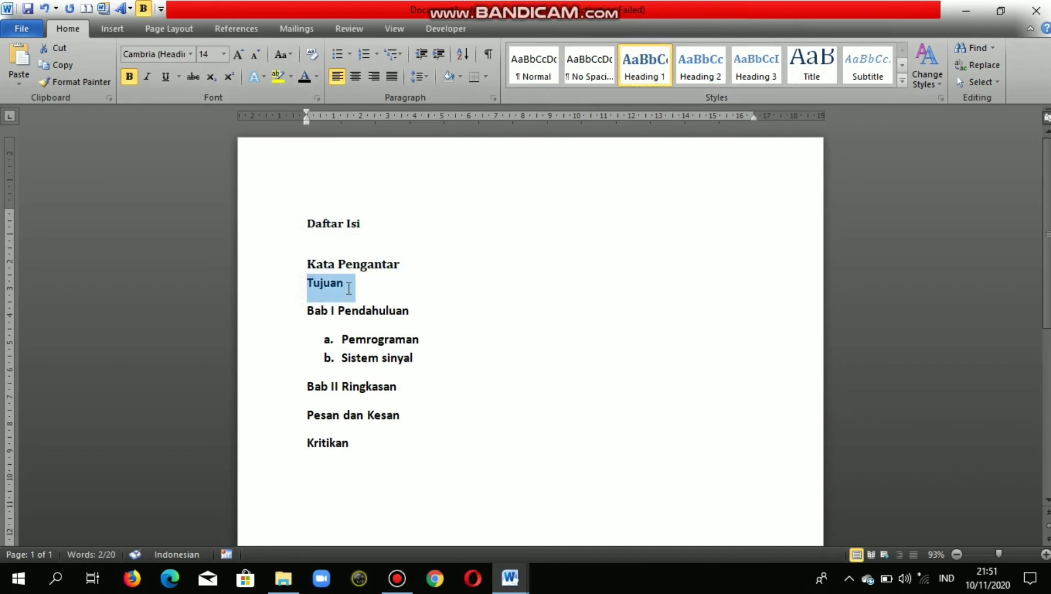
{"action": "left_click", "coordinate": [640, 76]}
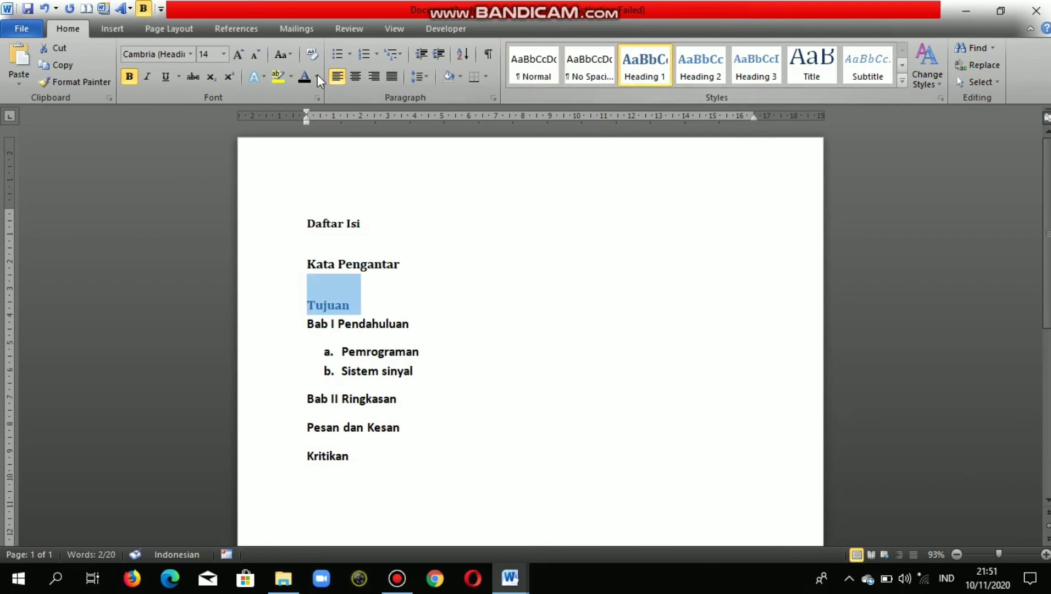
Style "Bab I Pendahuluan" as Heading 2 and its list items "Pemrograman" and "Sistem sinyal" as Heading 1, all with black text.
{"action": "left_click_drag", "start_coordinate": [306, 326], "coordinate": [418, 329]}
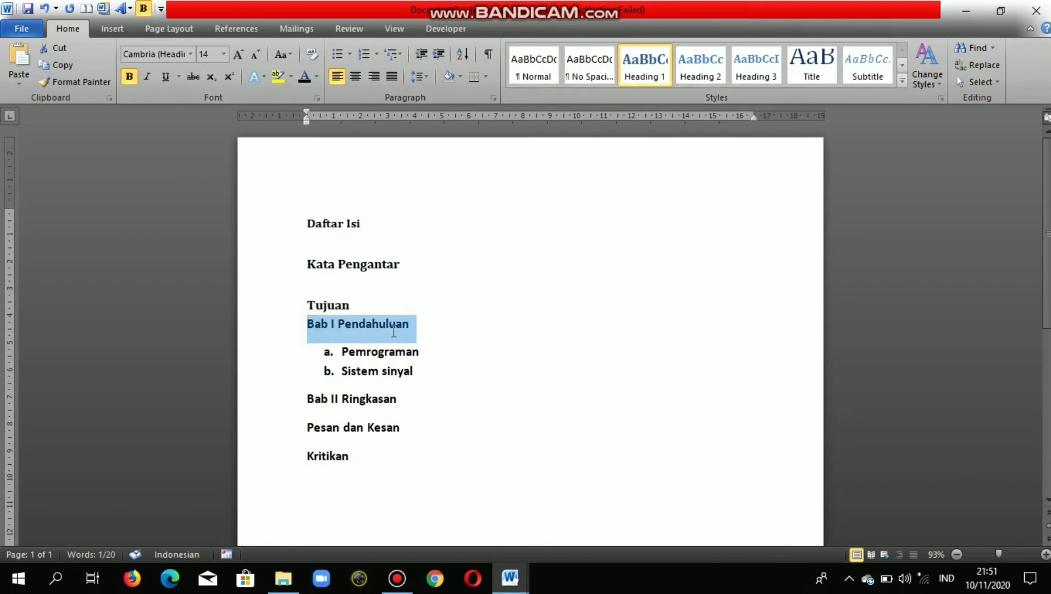
{"action": "left_click", "coordinate": [700, 72]}
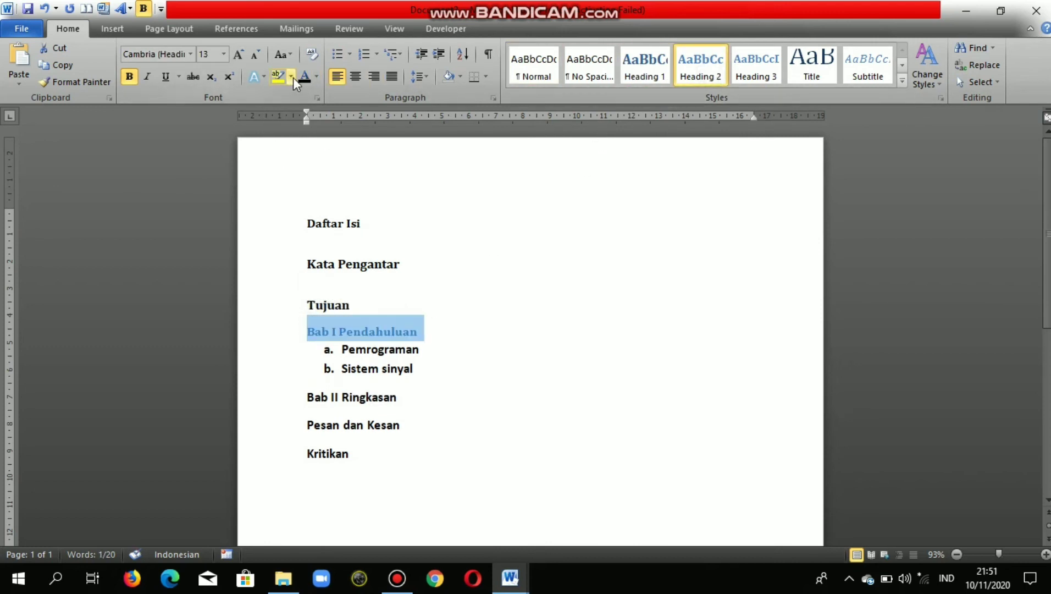
{"action": "left_click_drag", "start_coordinate": [343, 352], "coordinate": [414, 374]}
{"action": "left_click", "coordinate": [645, 77]}
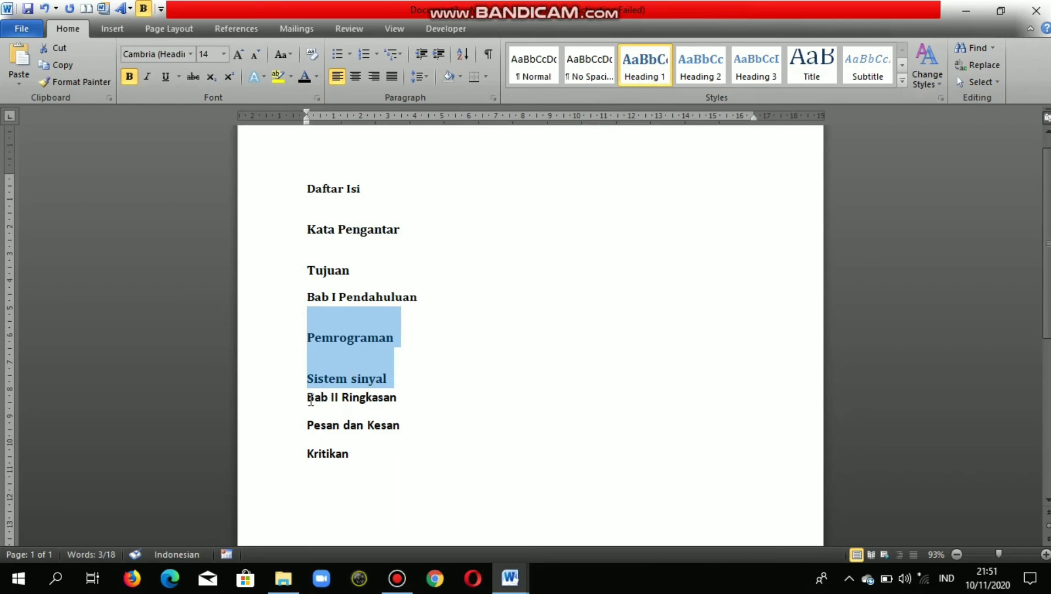
Style "Bab II Ringkasan" as Heading 2 and the "Pesan dan Kesan" and "Kritikan" lines as Heading 1, all with black text.
{"action": "left_click_drag", "start_coordinate": [307, 397], "coordinate": [404, 401]}
{"action": "left_click", "coordinate": [721, 73]}
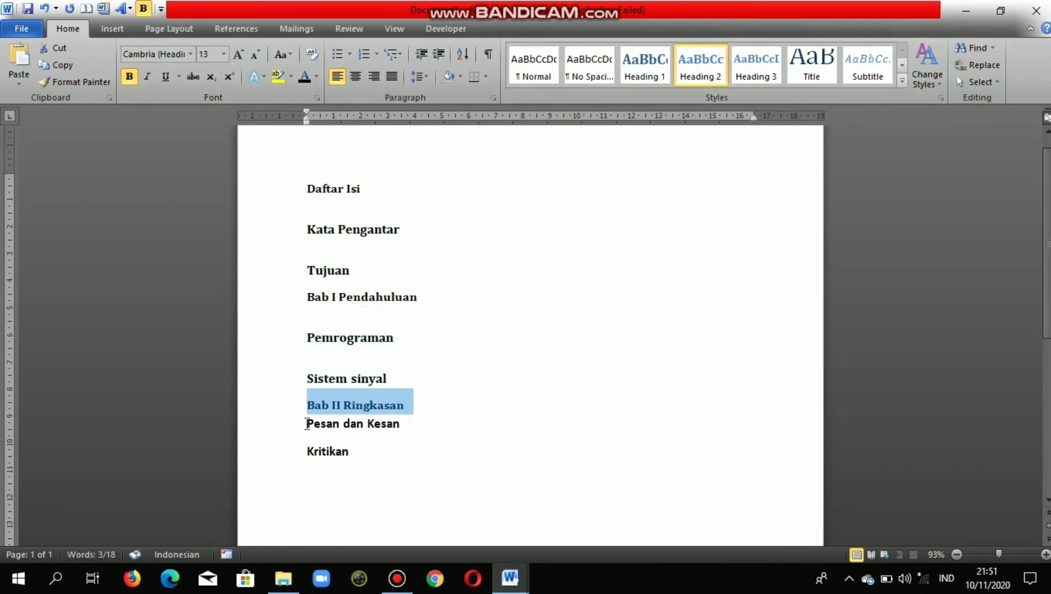
{"action": "left_click_drag", "start_coordinate": [306, 423], "coordinate": [355, 458]}
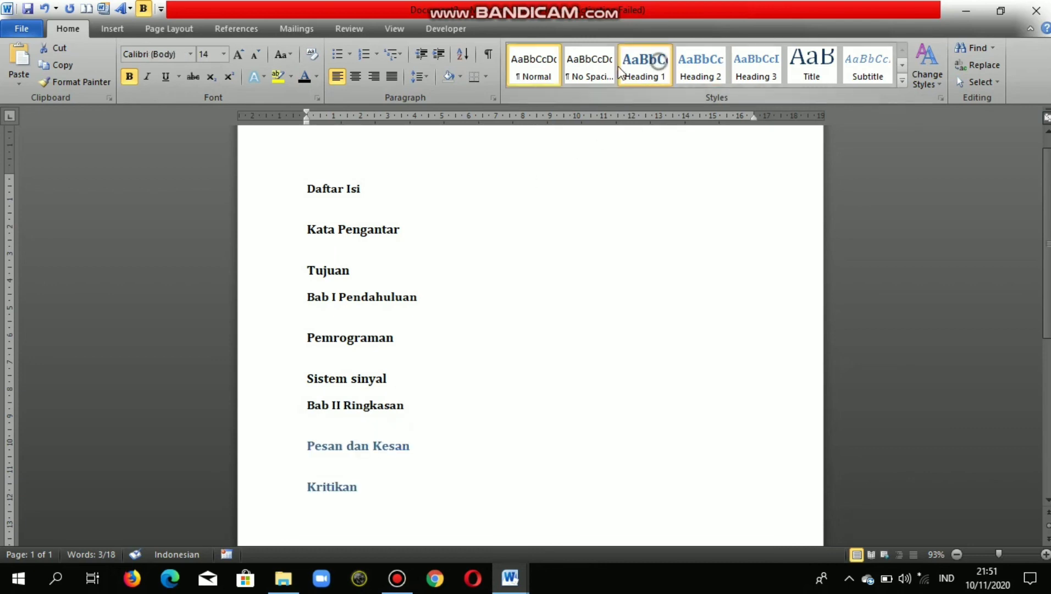
{"action": "left_click", "coordinate": [668, 62]}
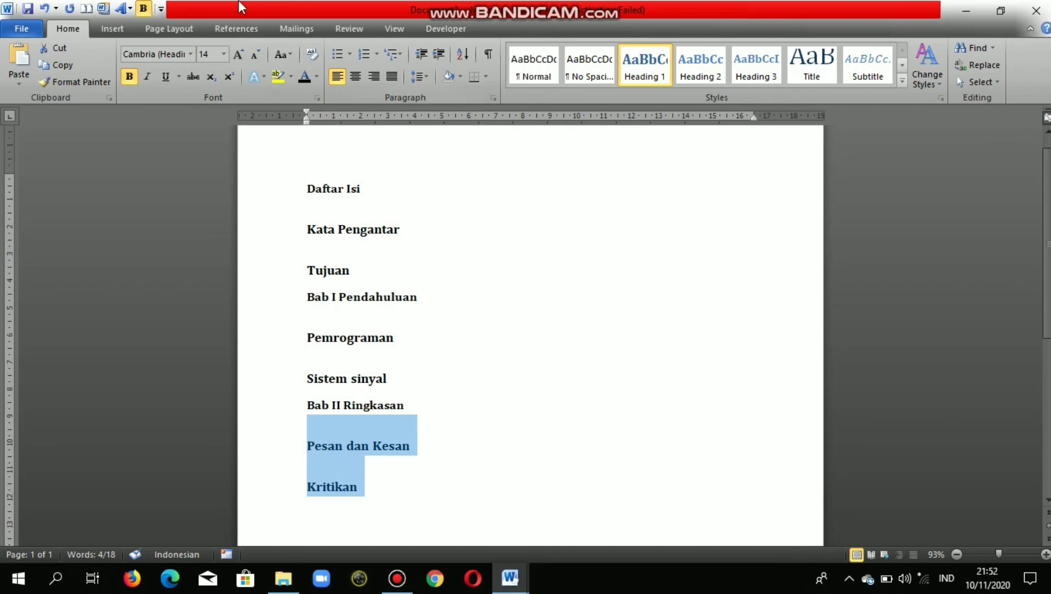
Insert an Automatic Table 1 table of contents in place of the selected "Pesan dan Kesan" and "Kritikan" lines and review its entries.
{"action": "left_click", "coordinate": [166, 35]}
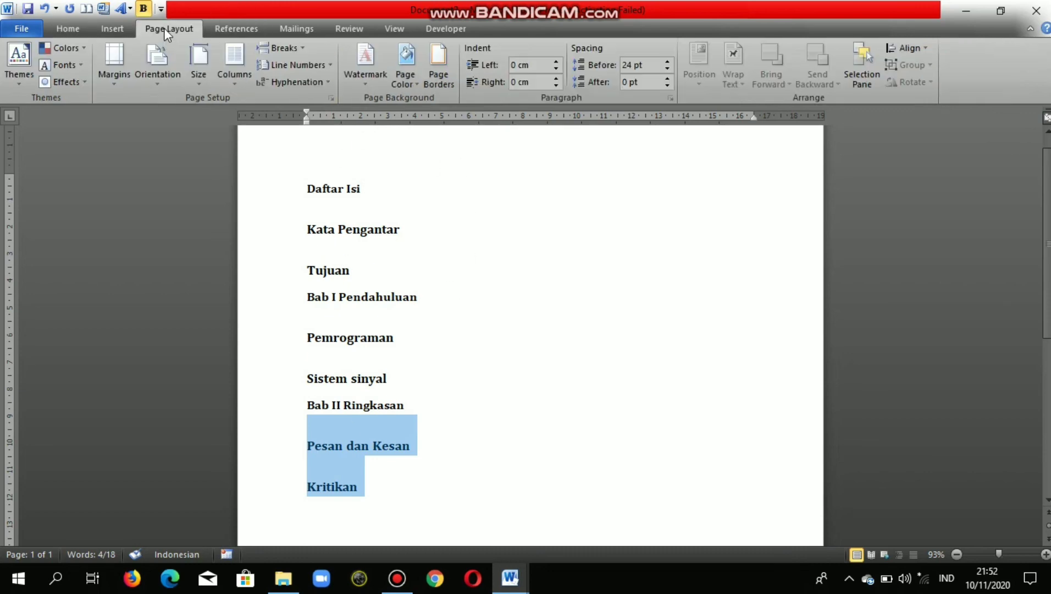
{"action": "left_click", "coordinate": [219, 28]}
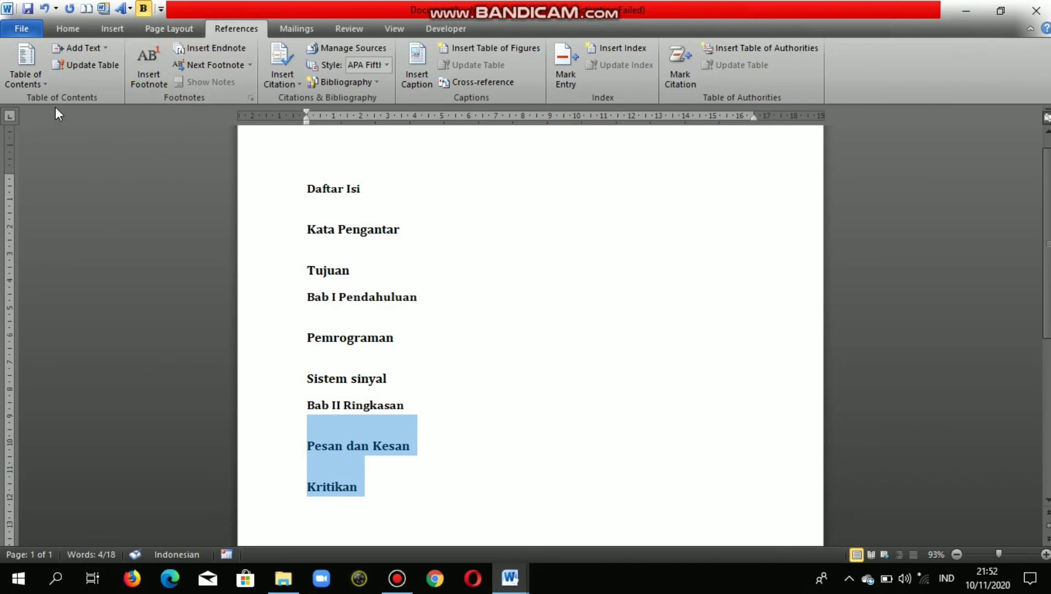
{"action": "left_click", "coordinate": [35, 85]}
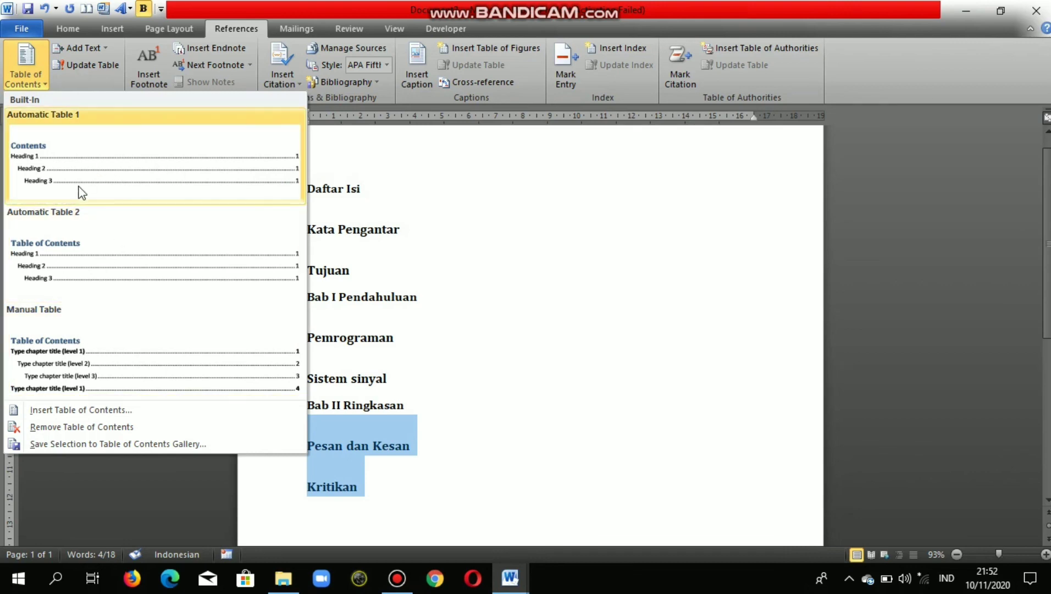
{"action": "left_click", "coordinate": [77, 159]}
{"action": "scroll", "coordinate": [351, 271], "scroll_direction": "up", "scroll_amount": 2}
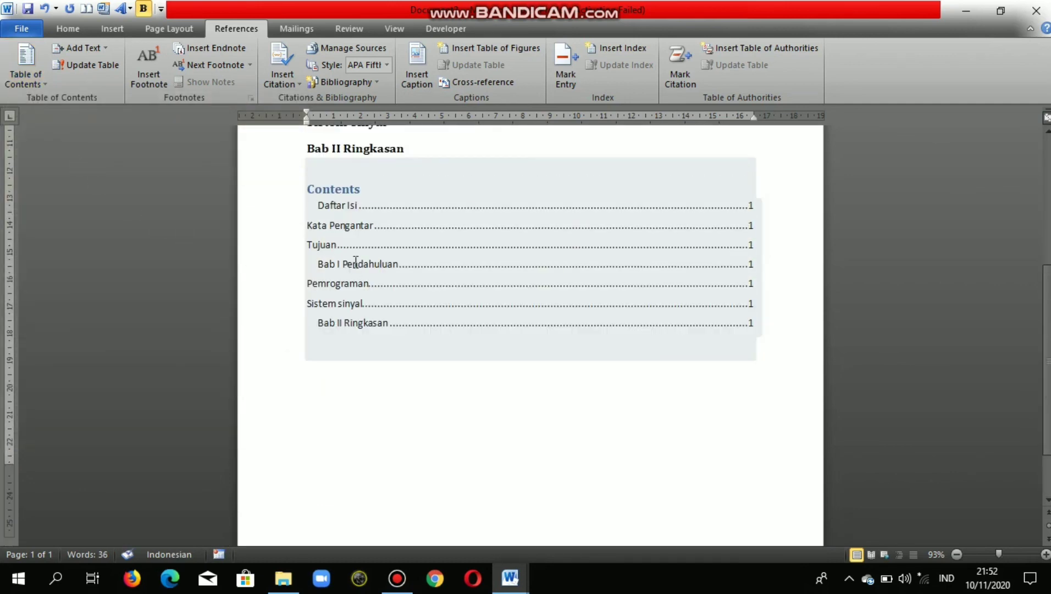
{"action": "scroll", "coordinate": [356, 262], "scroll_direction": "up", "scroll_amount": 4}
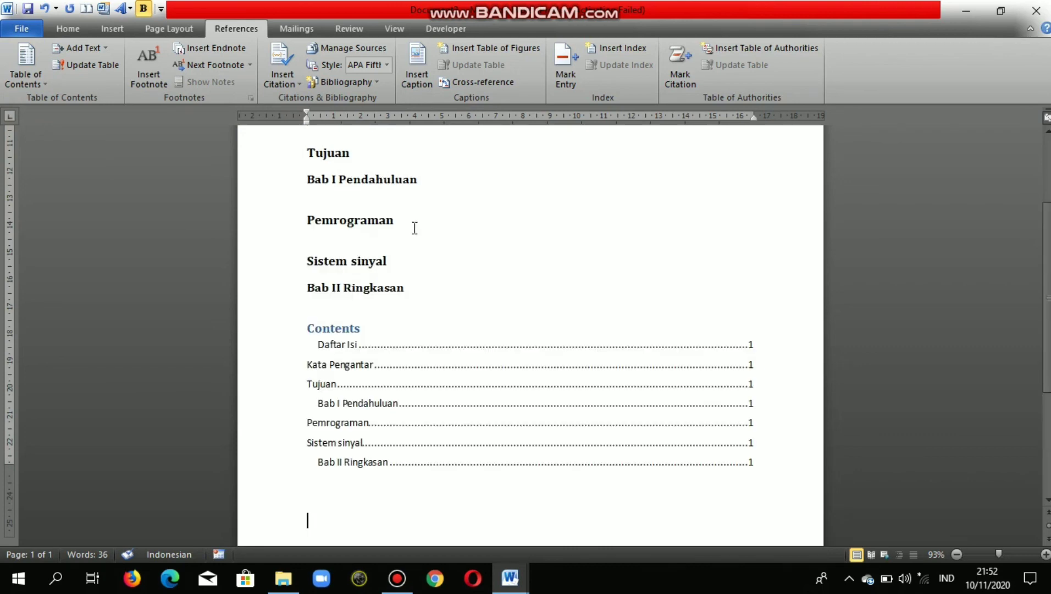
{"action": "scroll", "coordinate": [385, 330], "scroll_direction": "down", "scroll_amount": 1}
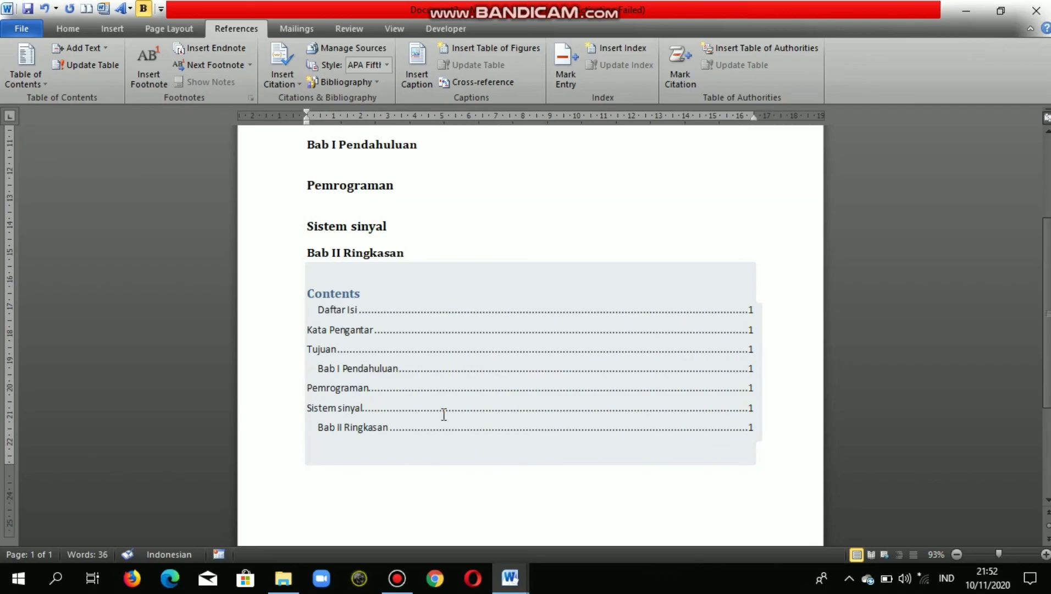
{"action": "left_click", "coordinate": [330, 486]}
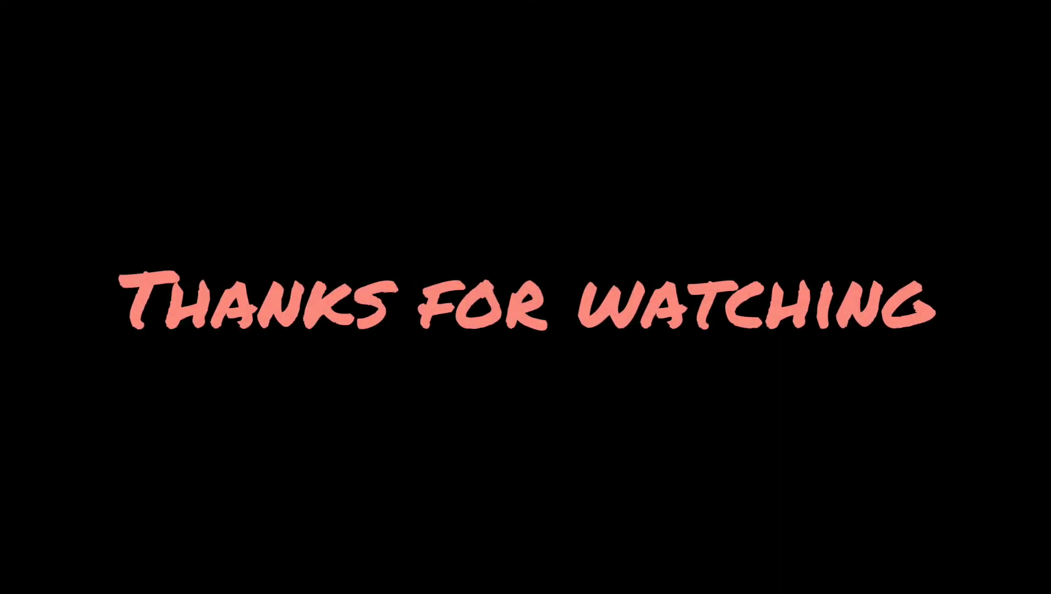